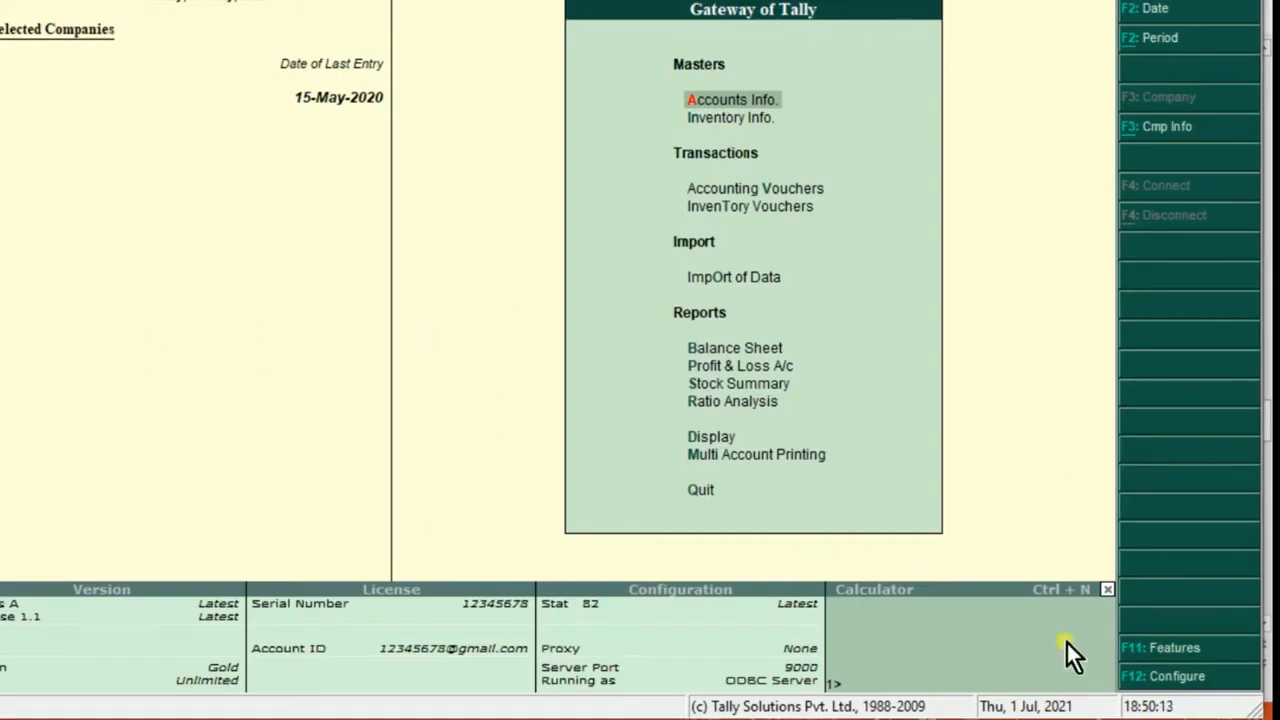
# - Enable Maintain Cost Centres in the company's accounting features
pyautogui.click(1176, 649)
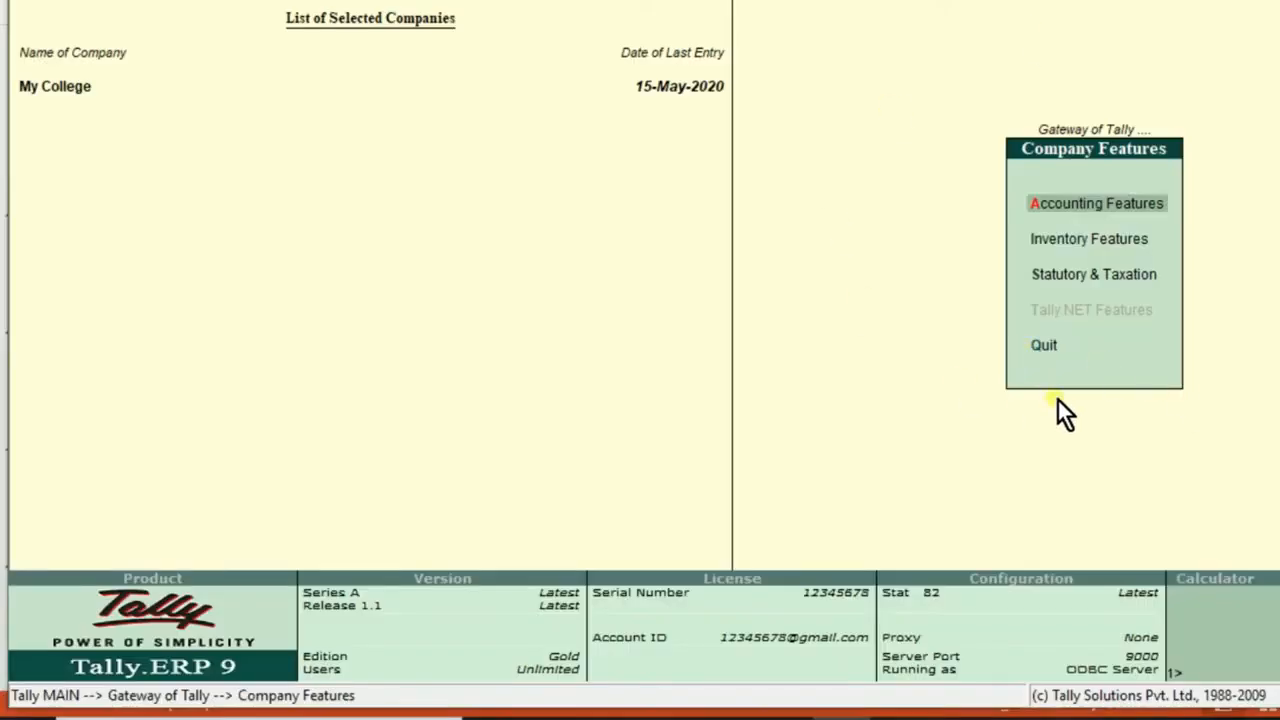
pyautogui.press('Return')
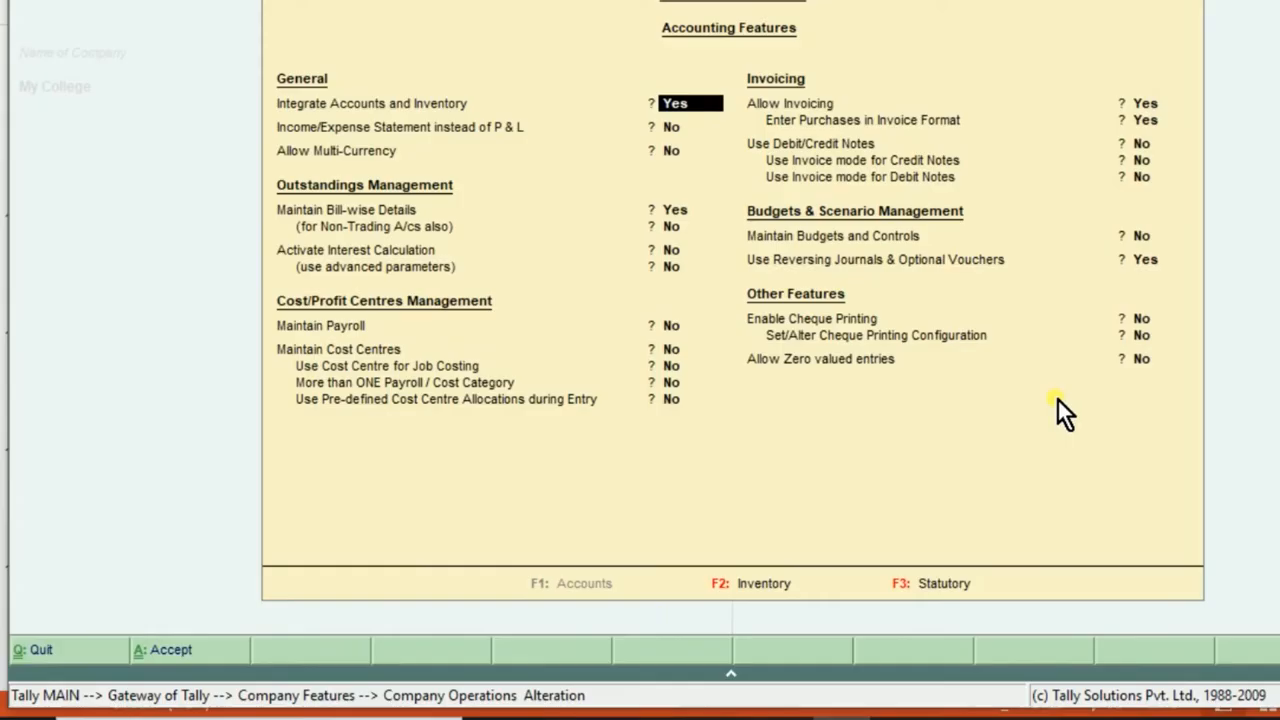
pyautogui.press('Return')
pyautogui.press('Return')
pyautogui.press('Return')
pyautogui.press('Return')
pyautogui.press('Return')
pyautogui.press('Return')
pyautogui.press('Return')
pyautogui.press('Return')
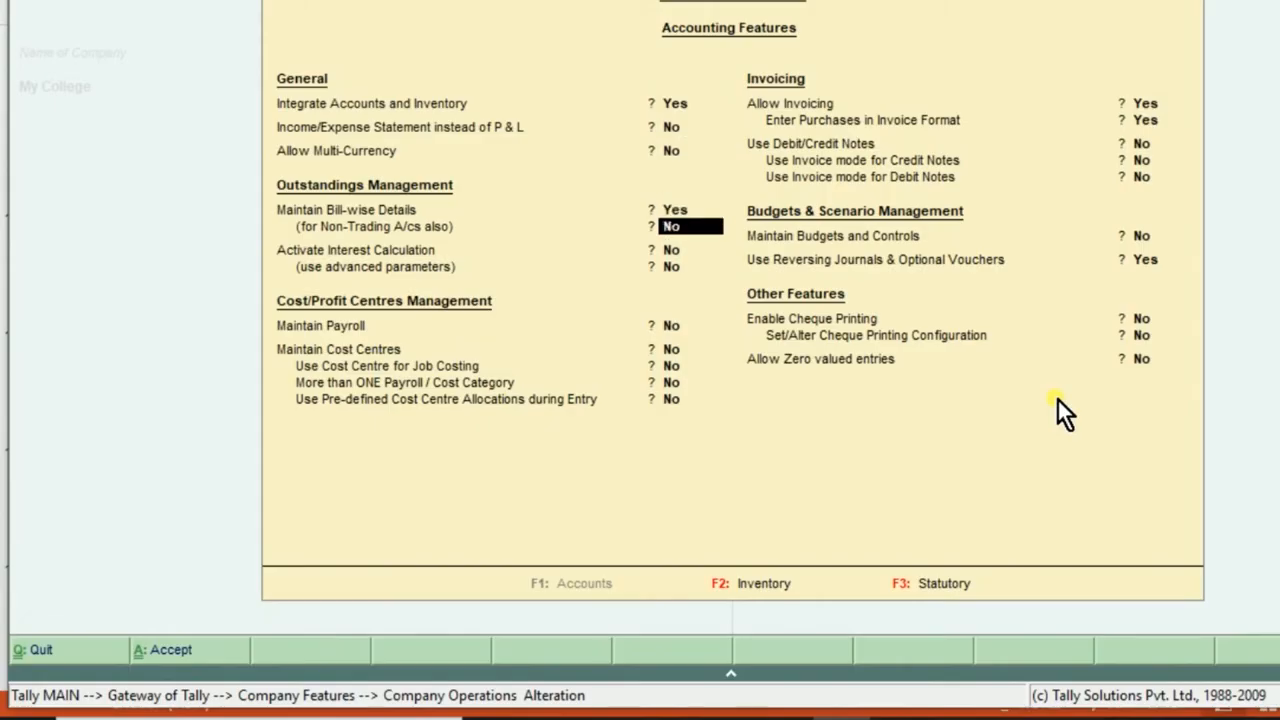
pyautogui.write('y')
pyautogui.press('Return')
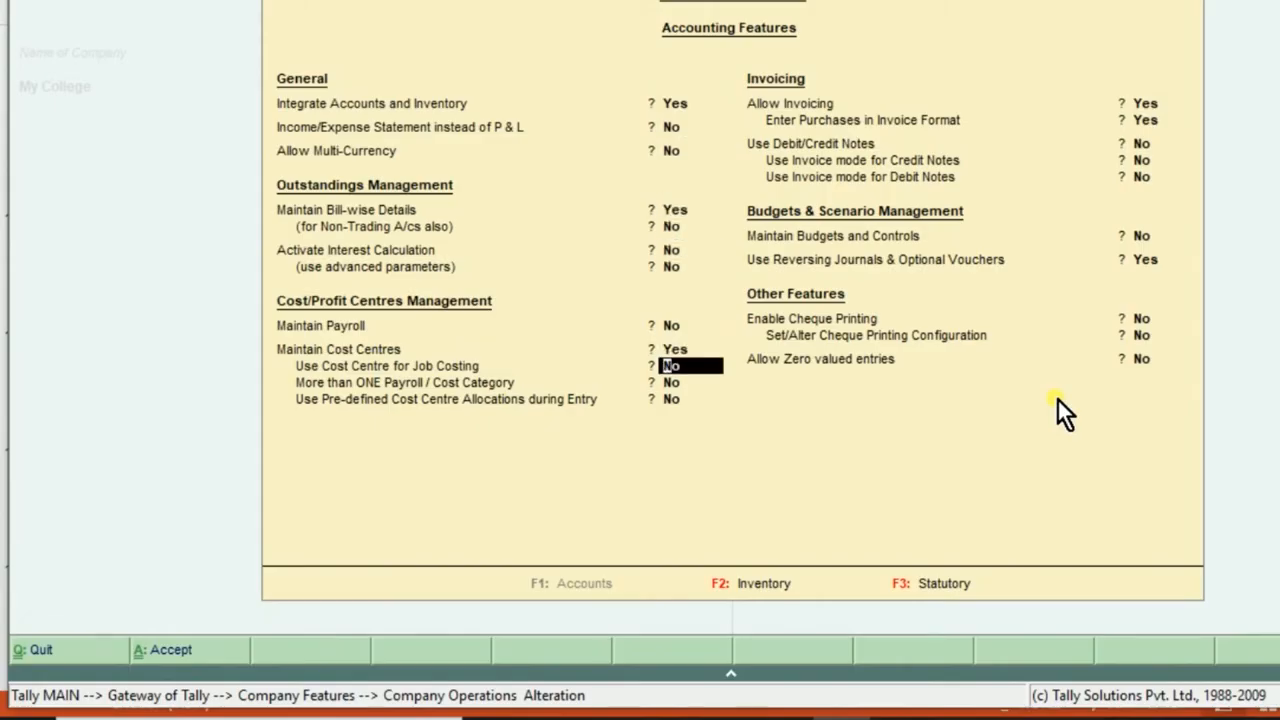
# - Enable cost centres for job costing and more than one payroll/cost category, and save the accounting features
pyautogui.write('y')
pyautogui.press('Return')
pyautogui.write('y')
pyautogui.press('Return')
pyautogui.press('Return')
pyautogui.press('Return')
pyautogui.press('Return')
pyautogui.press('Return')
pyautogui.press('Return')
pyautogui.press('Return')
pyautogui.press('Return')
pyautogui.press('Return')
pyautogui.press('Return')
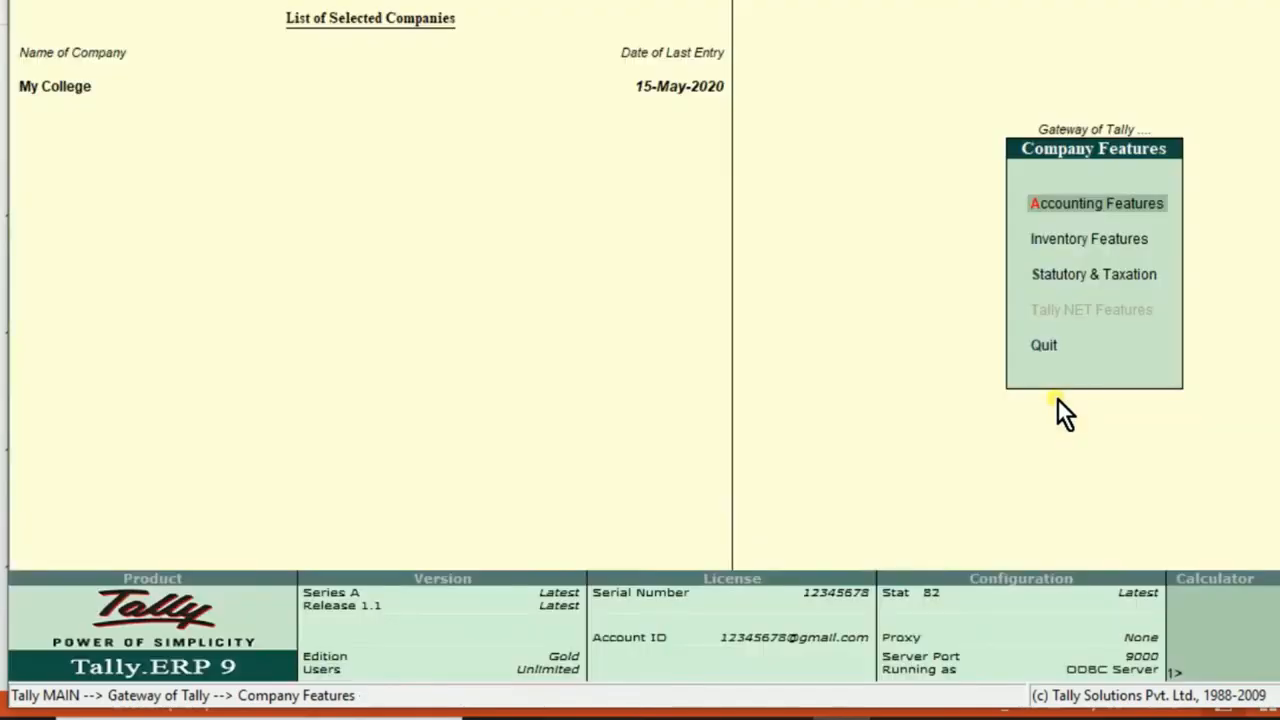
pyautogui.press('Escape')
pyautogui.press('Return')
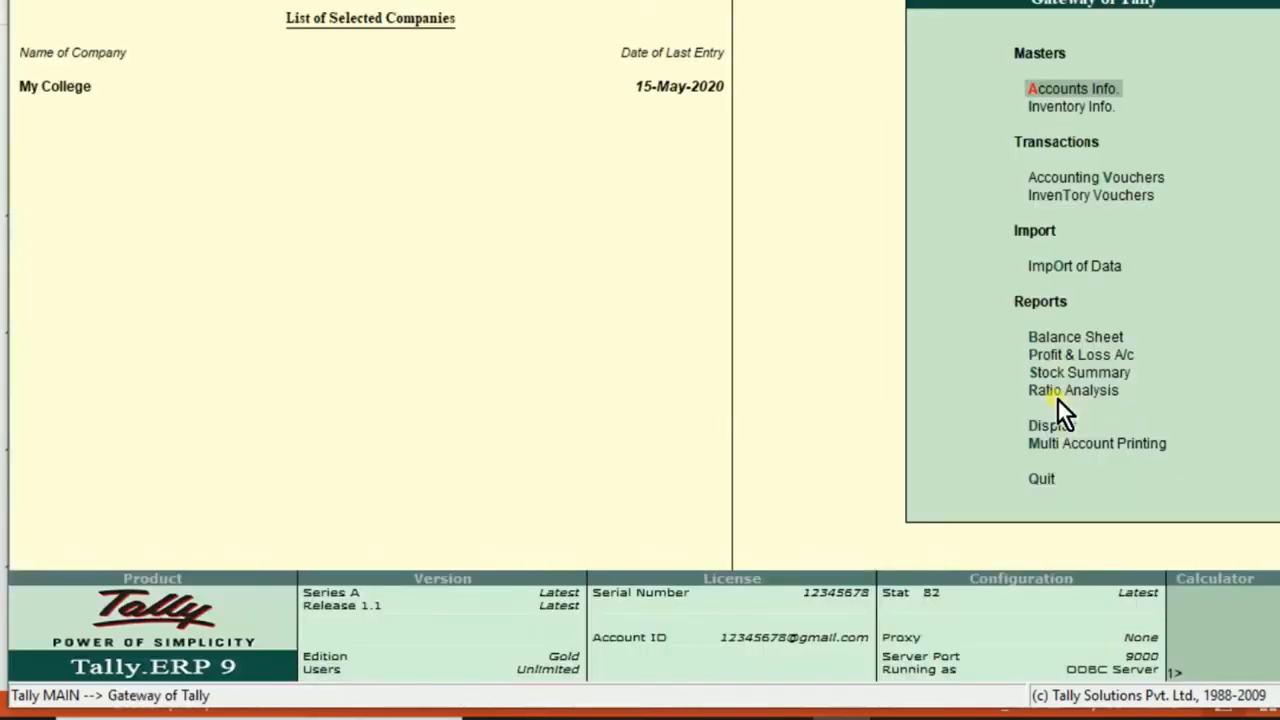
# - Create a single cost category named Sales Project1 that allocates revenue items but not non-revenue items
pyautogui.press('Return')
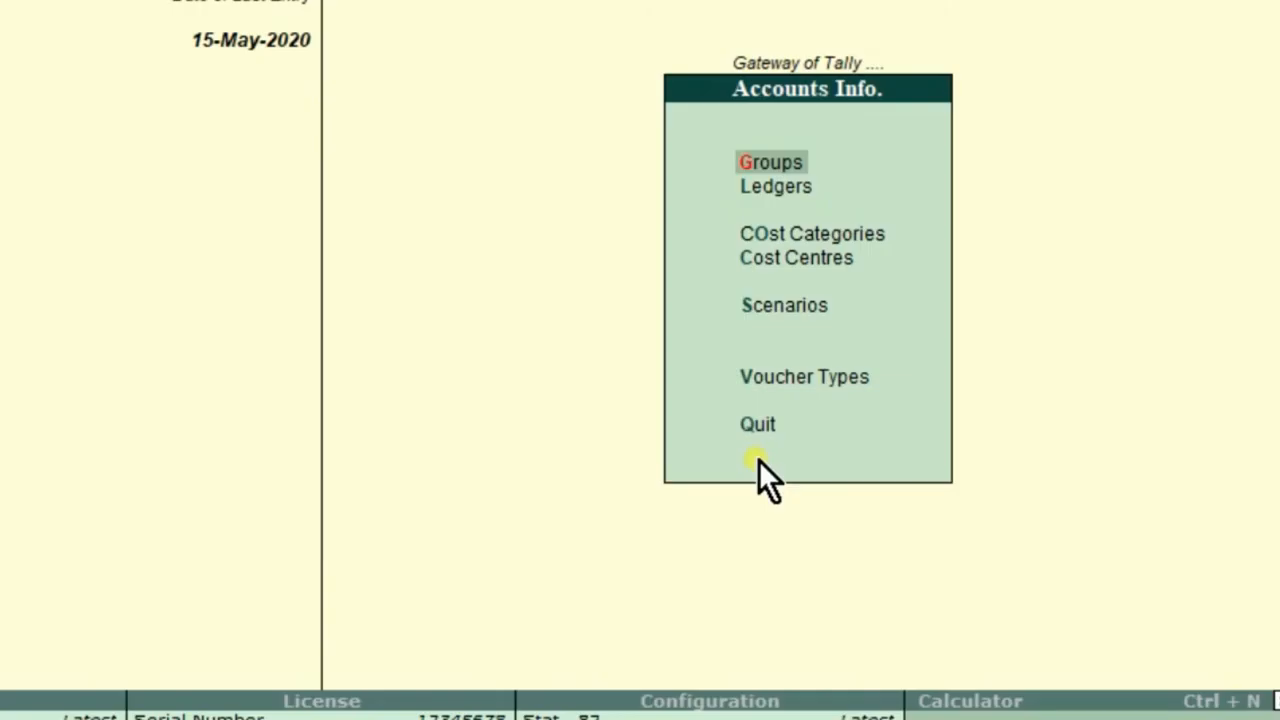
pyautogui.press('Down')
pyautogui.press('Up')
pyautogui.press('Down')
pyautogui.press('Down')
pyautogui.press('Down')
pyautogui.press('Up')
pyautogui.press('Down')
pyautogui.press('Up')
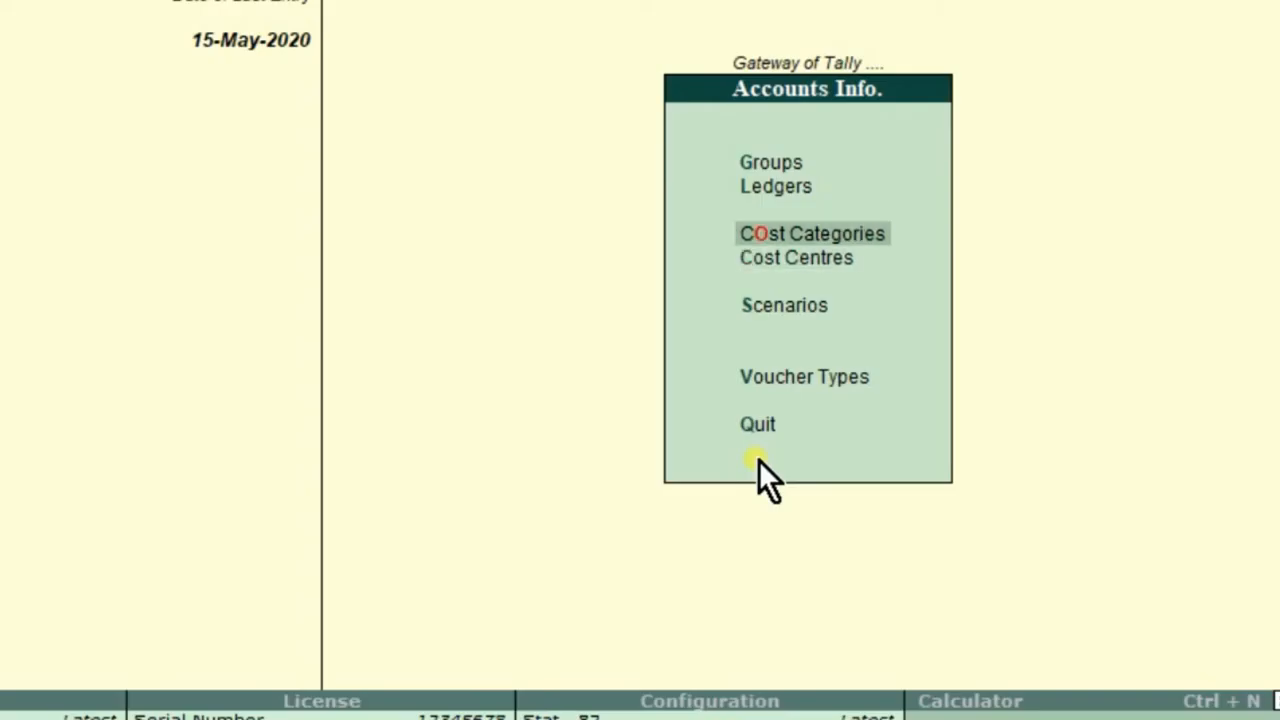
pyautogui.press('Return')
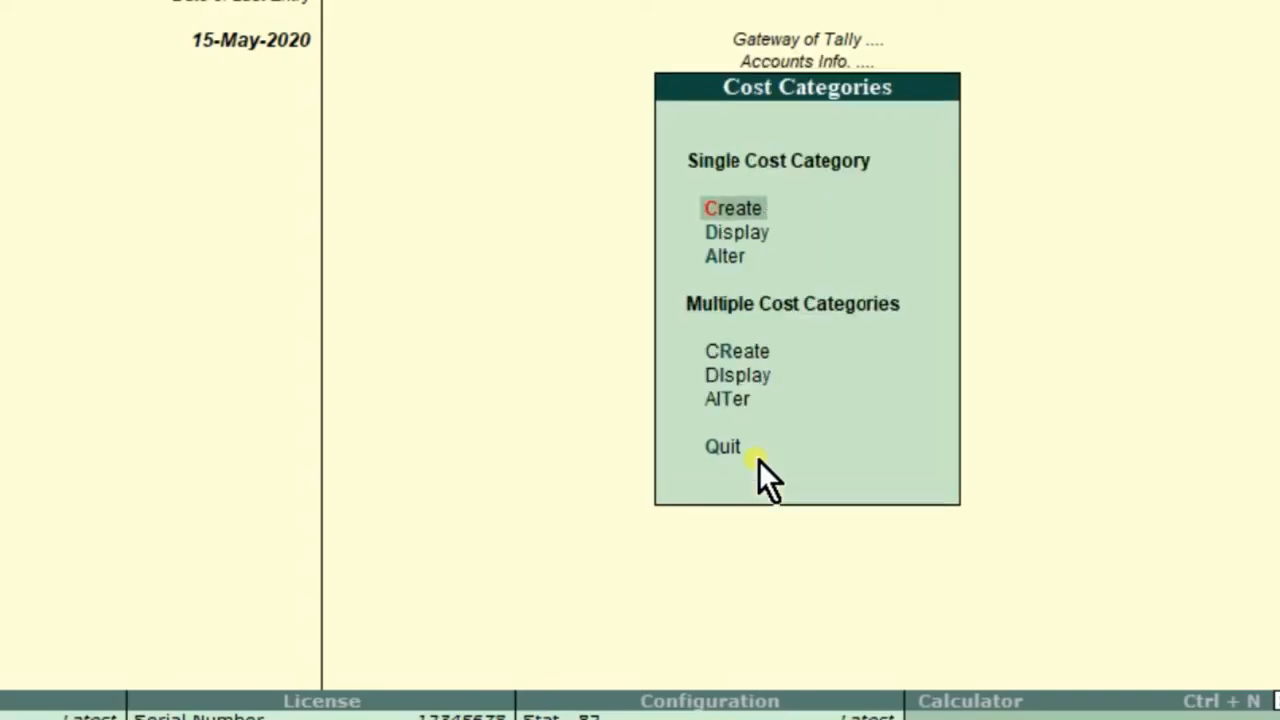
pyautogui.press('Return')
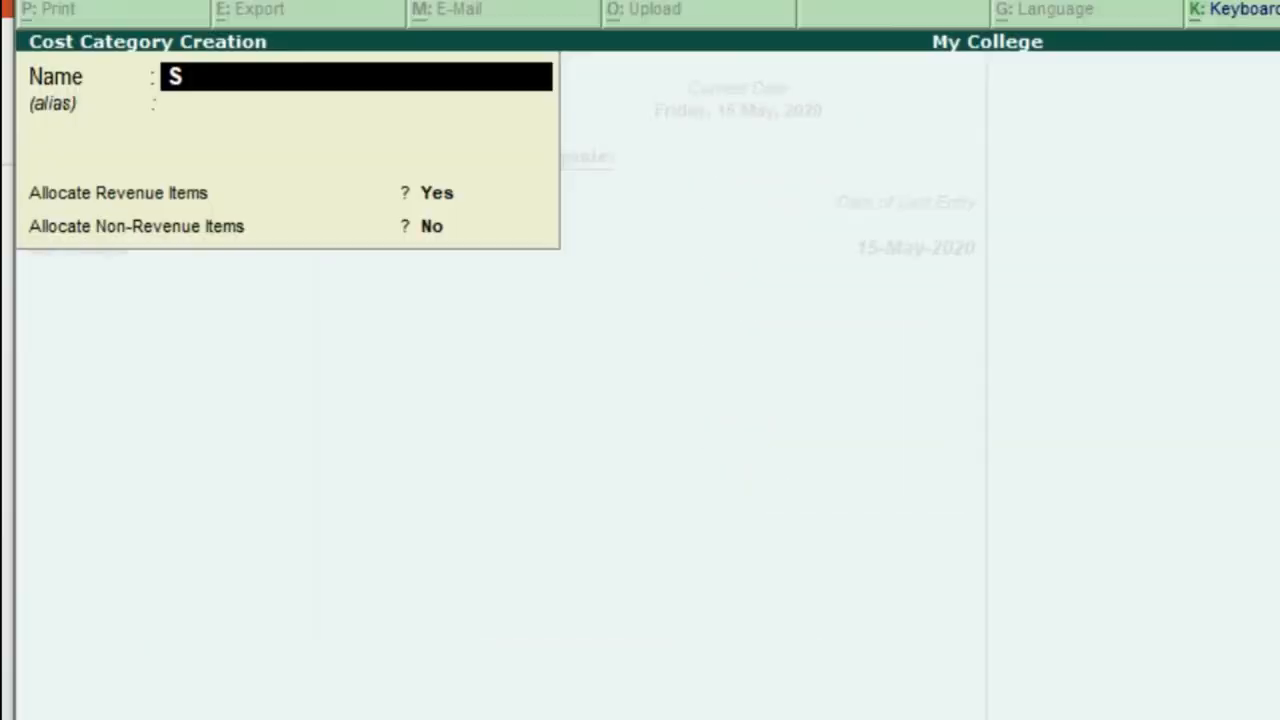
pyautogui.write('ales Project1')
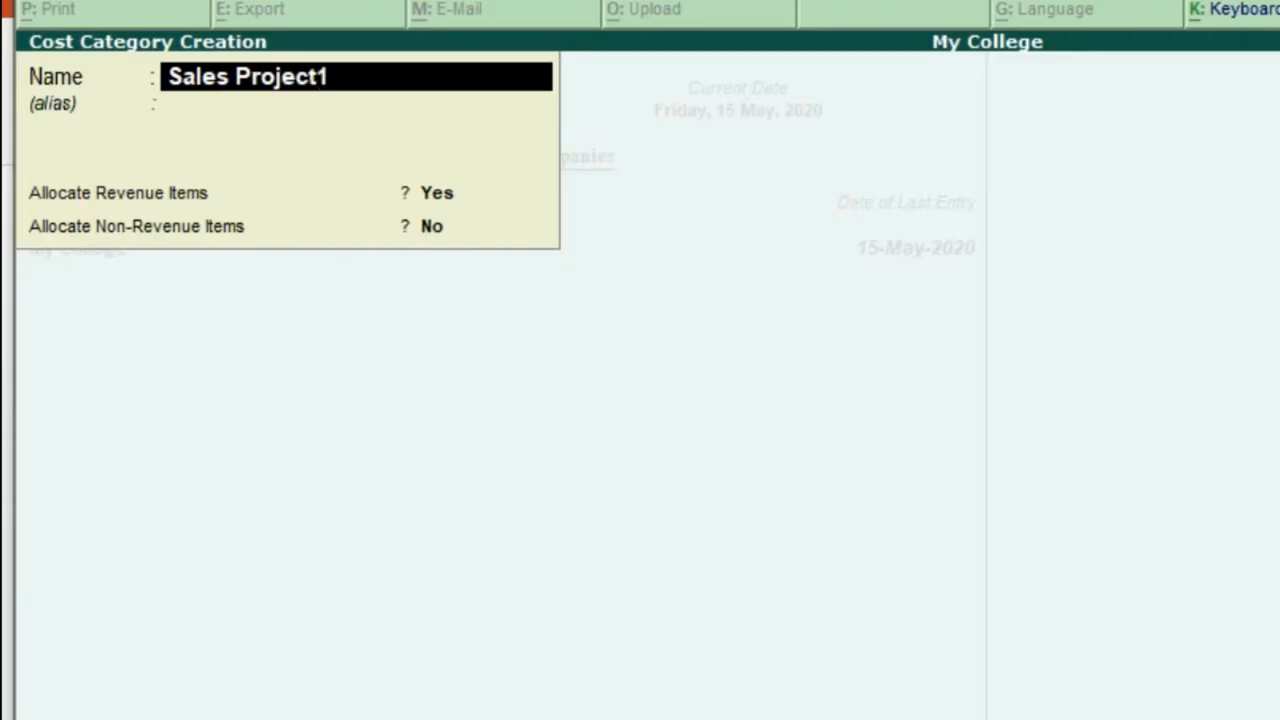
pyautogui.press('Return')
pyautogui.press('Return')
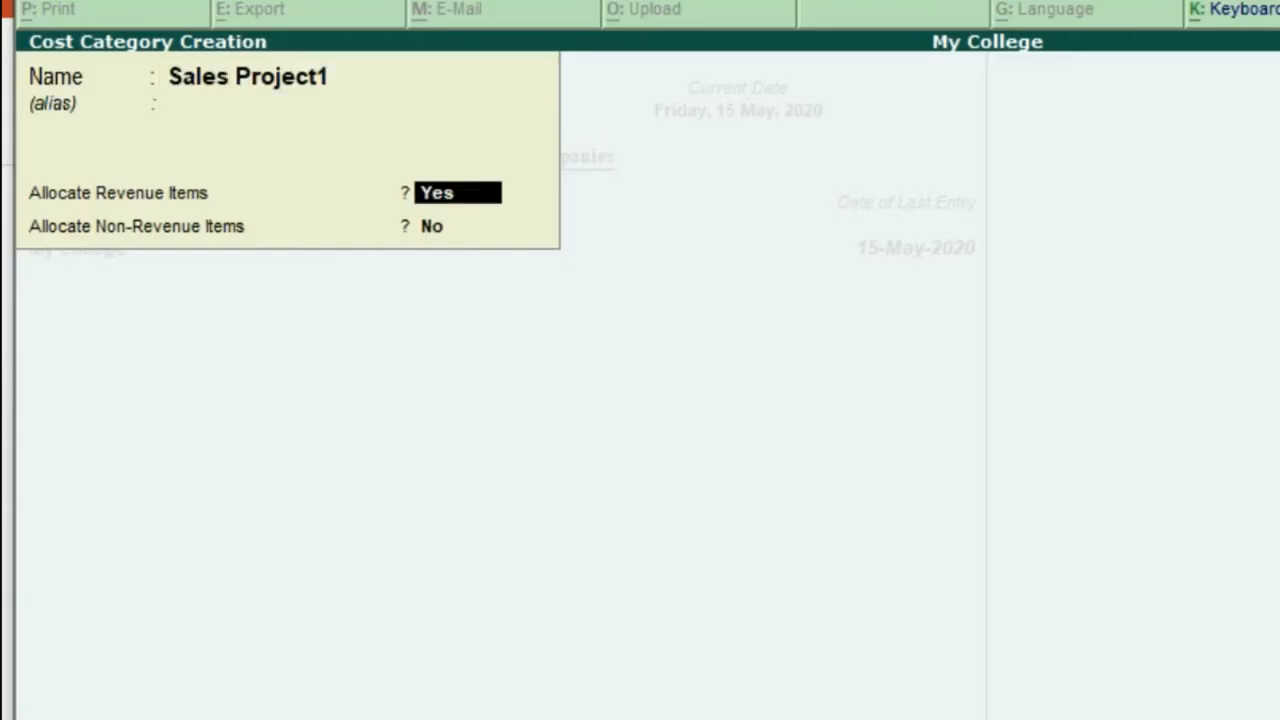
pyautogui.press('Return')
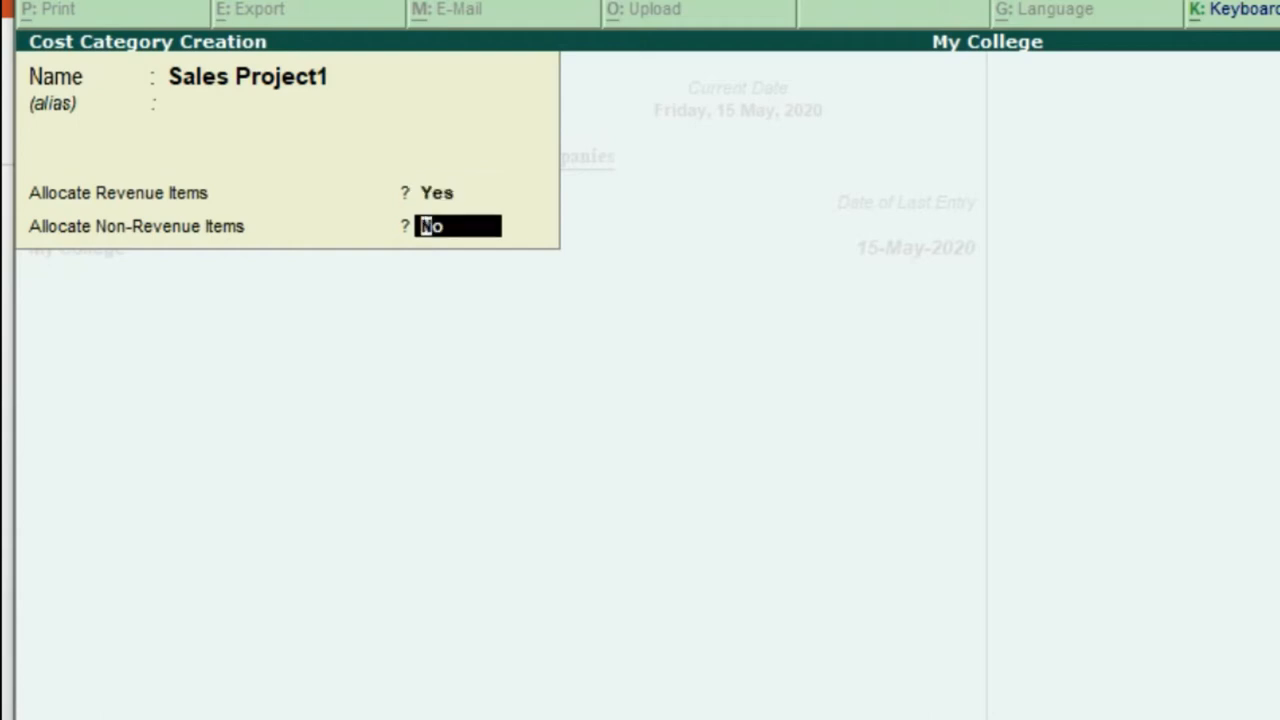
pyautogui.press('Return')
pyautogui.press('Return')
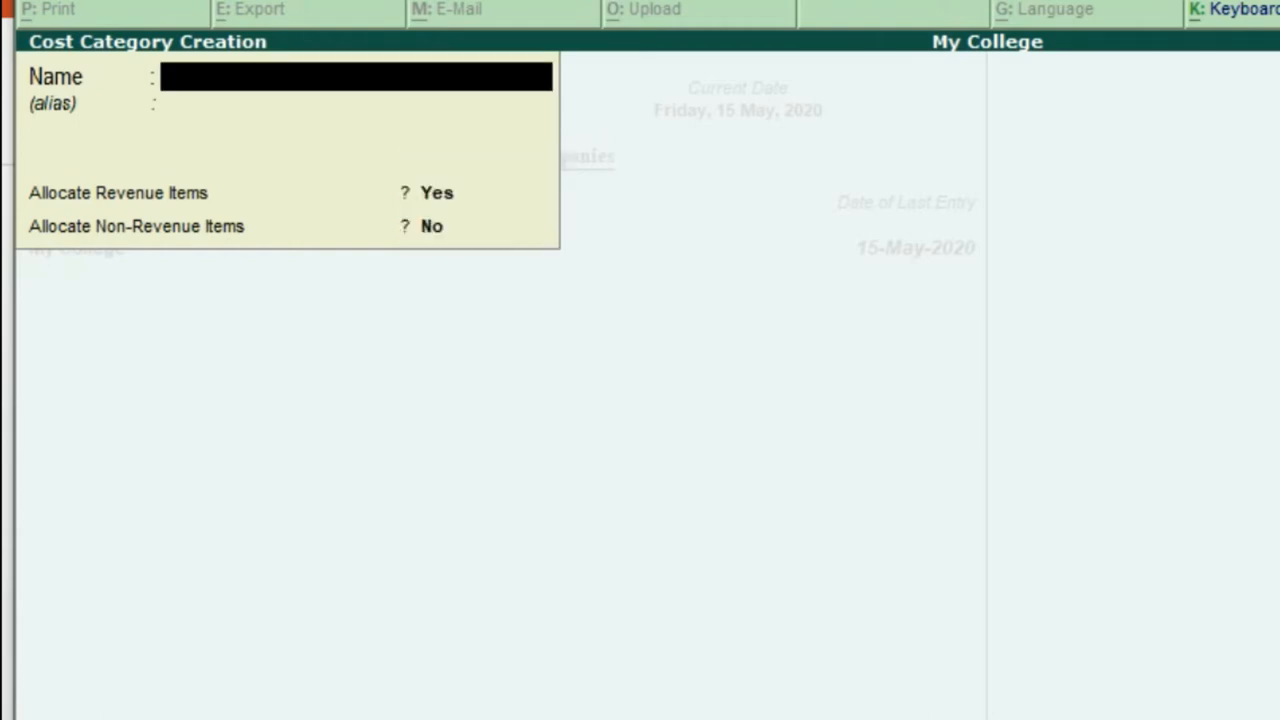
pyautogui.press('Escape')
pyautogui.press('Return')
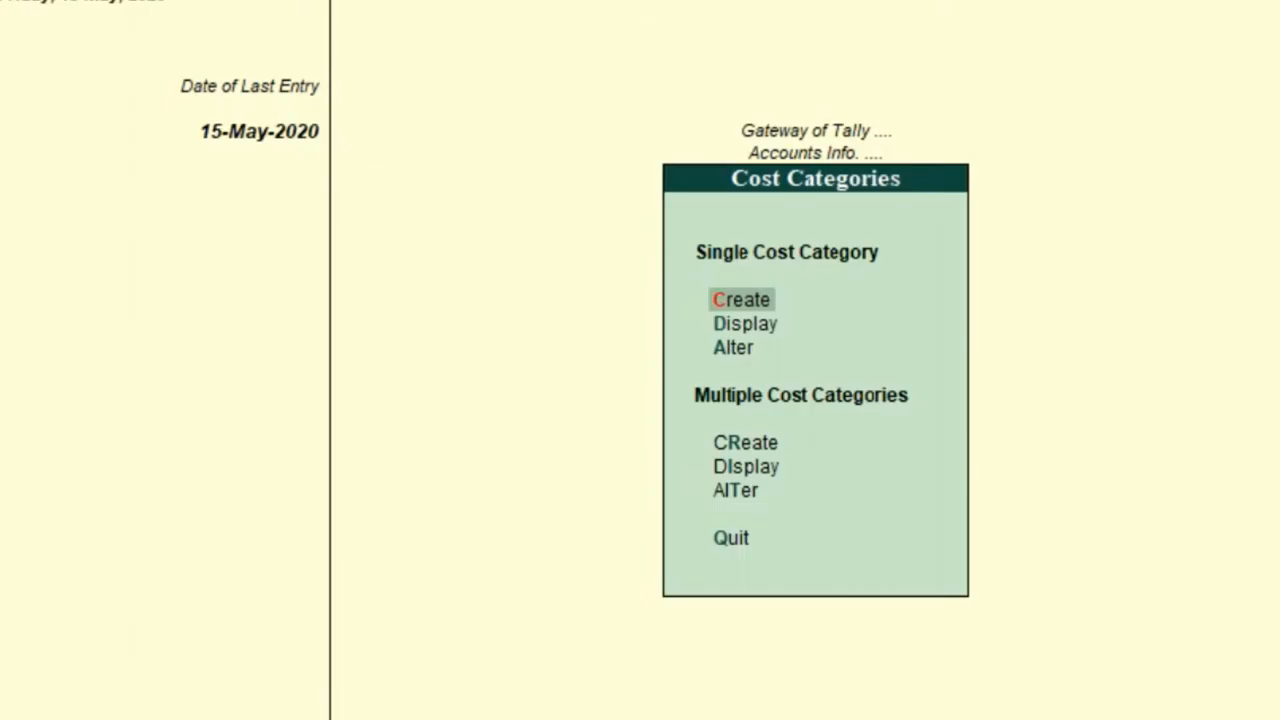
# - Create the cost centre Salesman A in category Sales Project1, under Primary and without job costing
pyautogui.press('Escape')
pyautogui.press('Down')
pyautogui.press('Return')
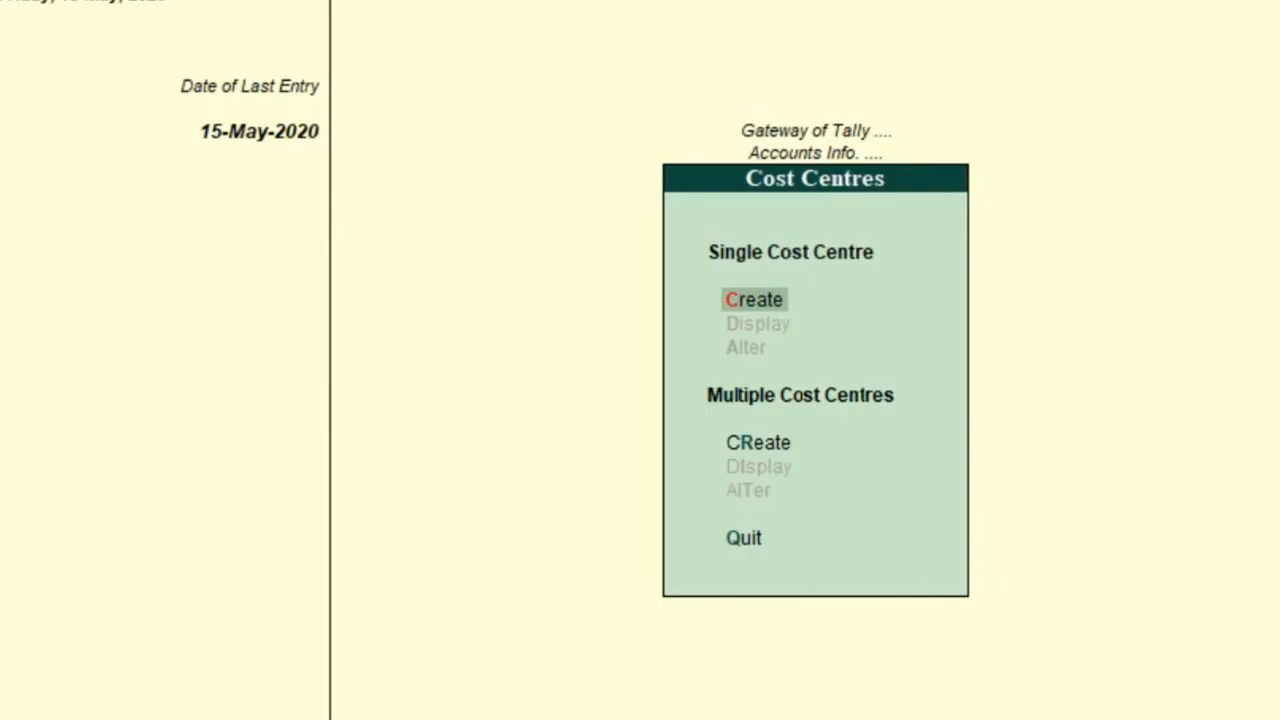
pyautogui.press('Return')
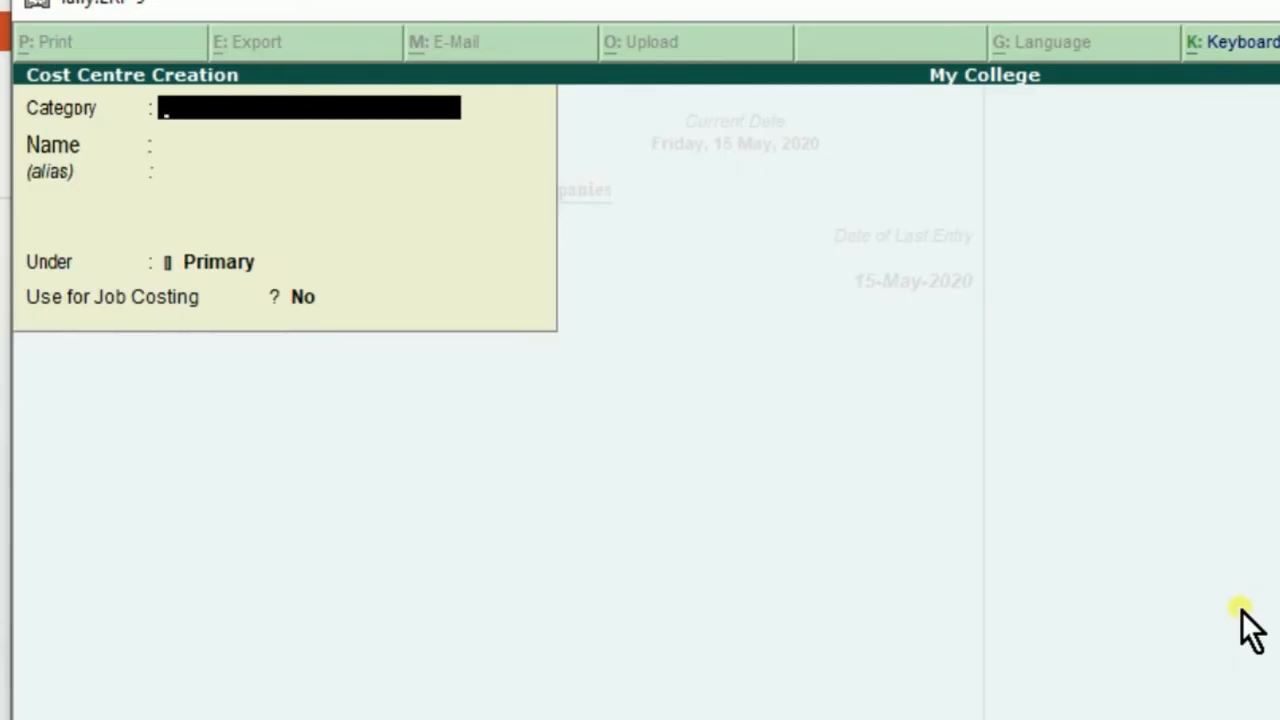
pyautogui.press('Return')
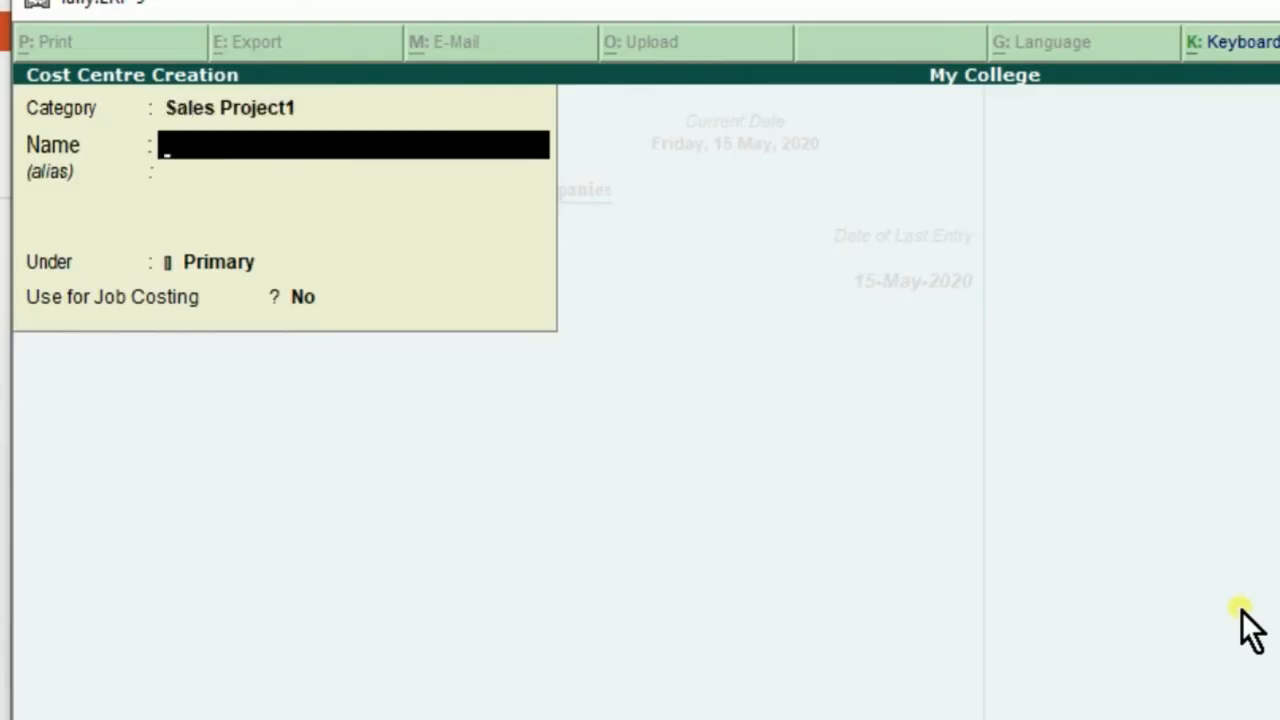
pyautogui.write('Salesma')
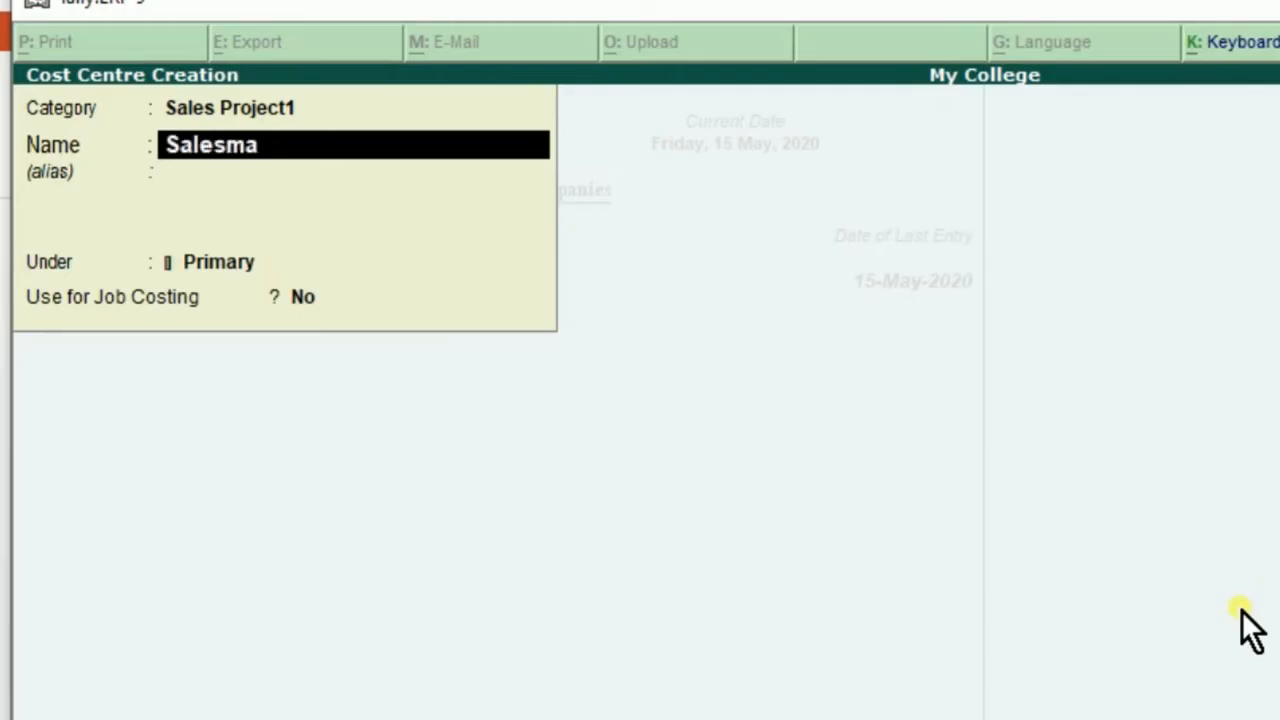
pyautogui.write('n A]')
pyautogui.press('Return')
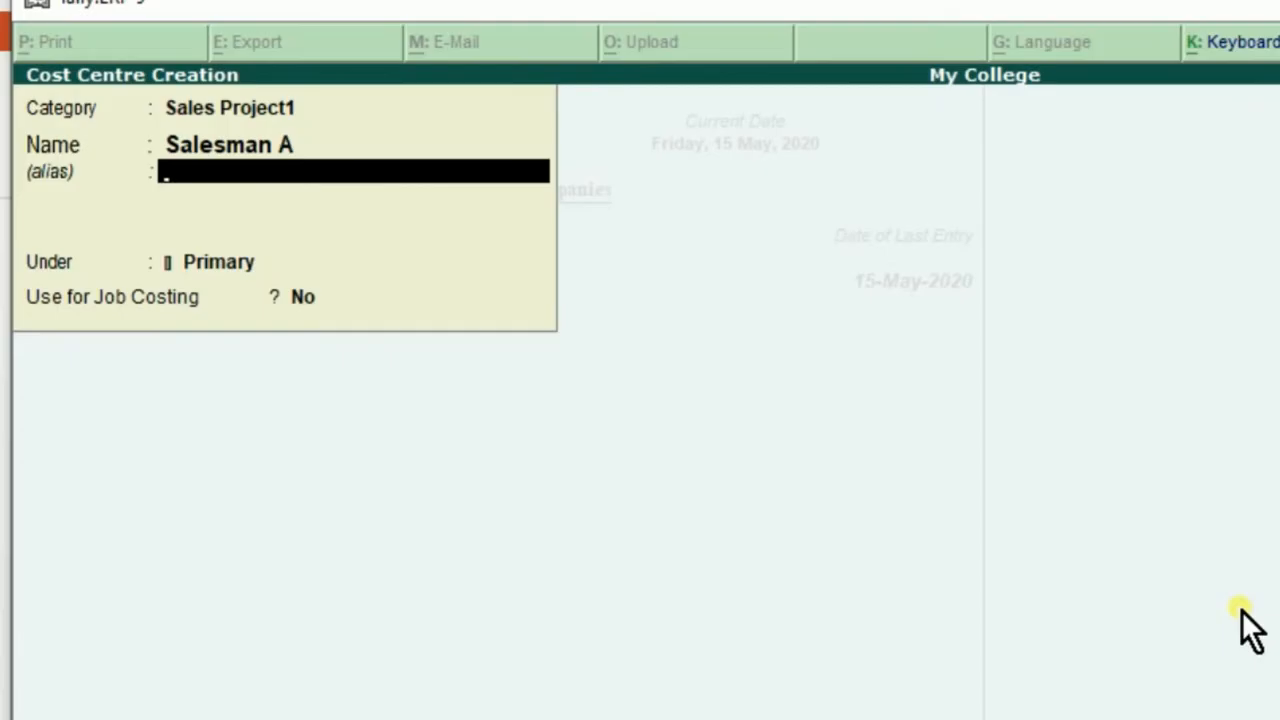
pyautogui.press('Return')
pyautogui.press('Return')
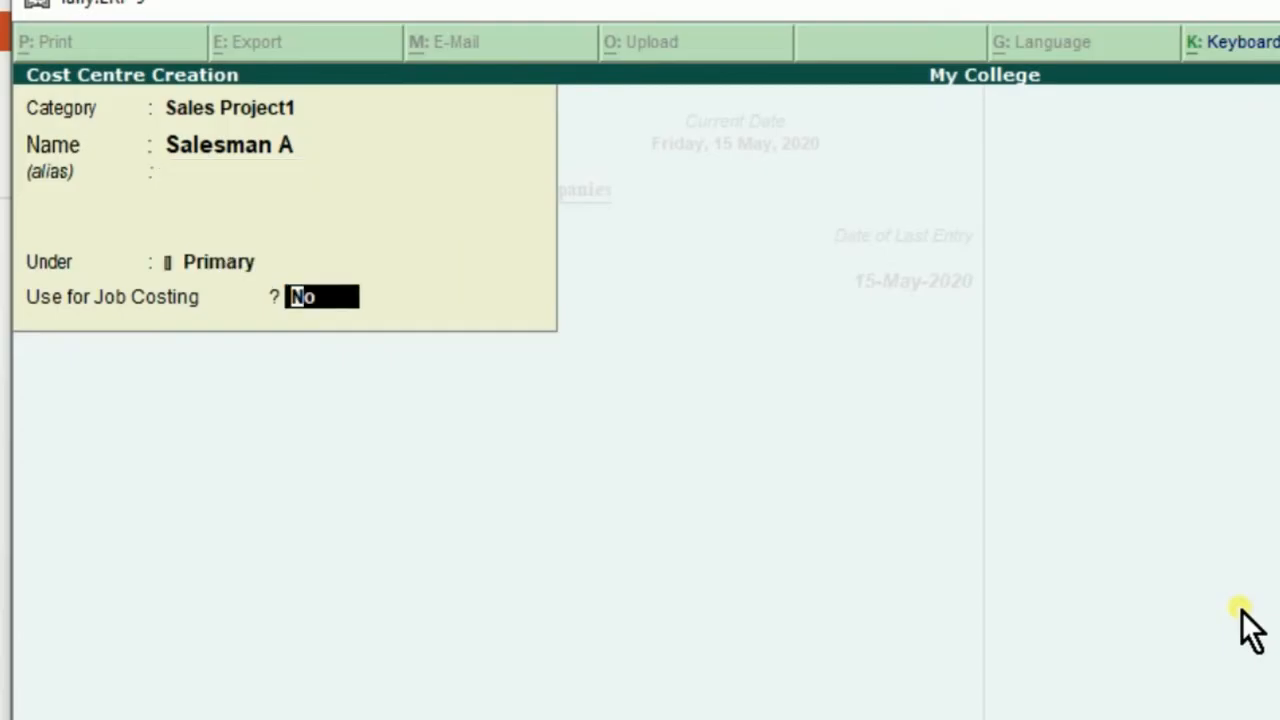
pyautogui.press('Return')
pyautogui.press('Return')
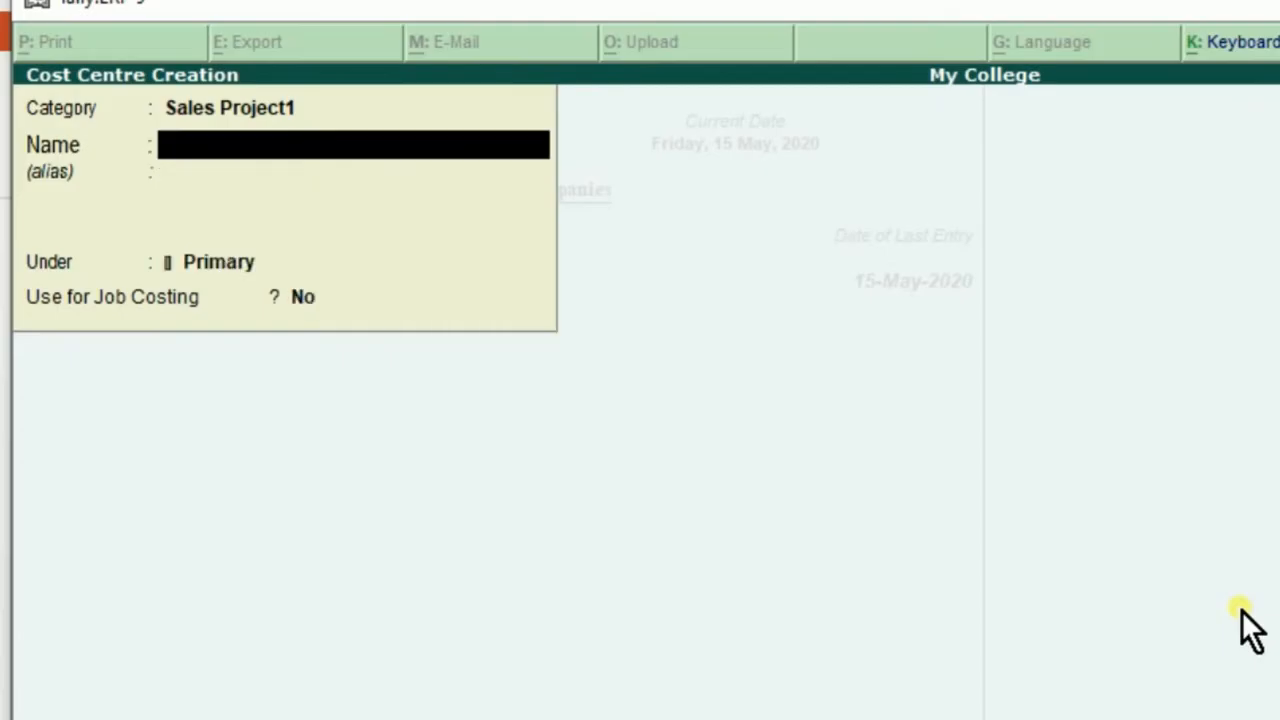
# - Create the cost centre Salesman B in category Sales Project1, under Primary and without job costing
pyautogui.write('Sales')
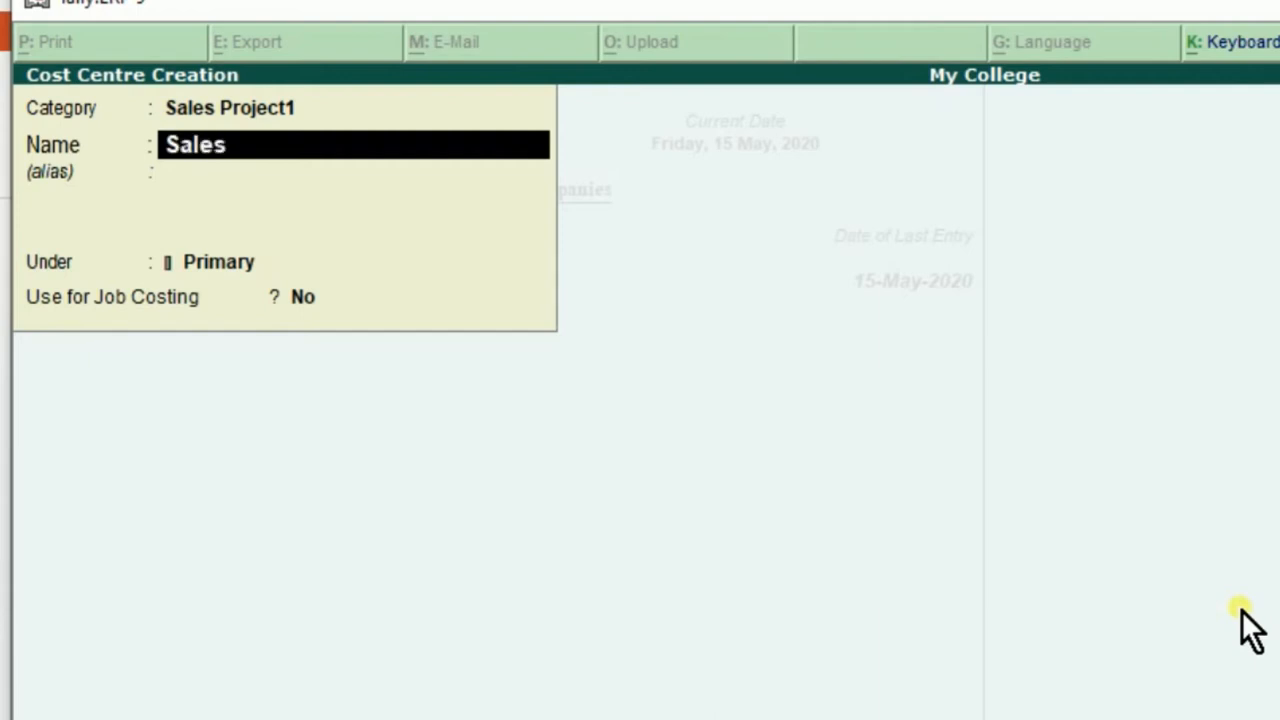
pyautogui.write('man B')
pyautogui.press('Return')
pyautogui.press('Return')
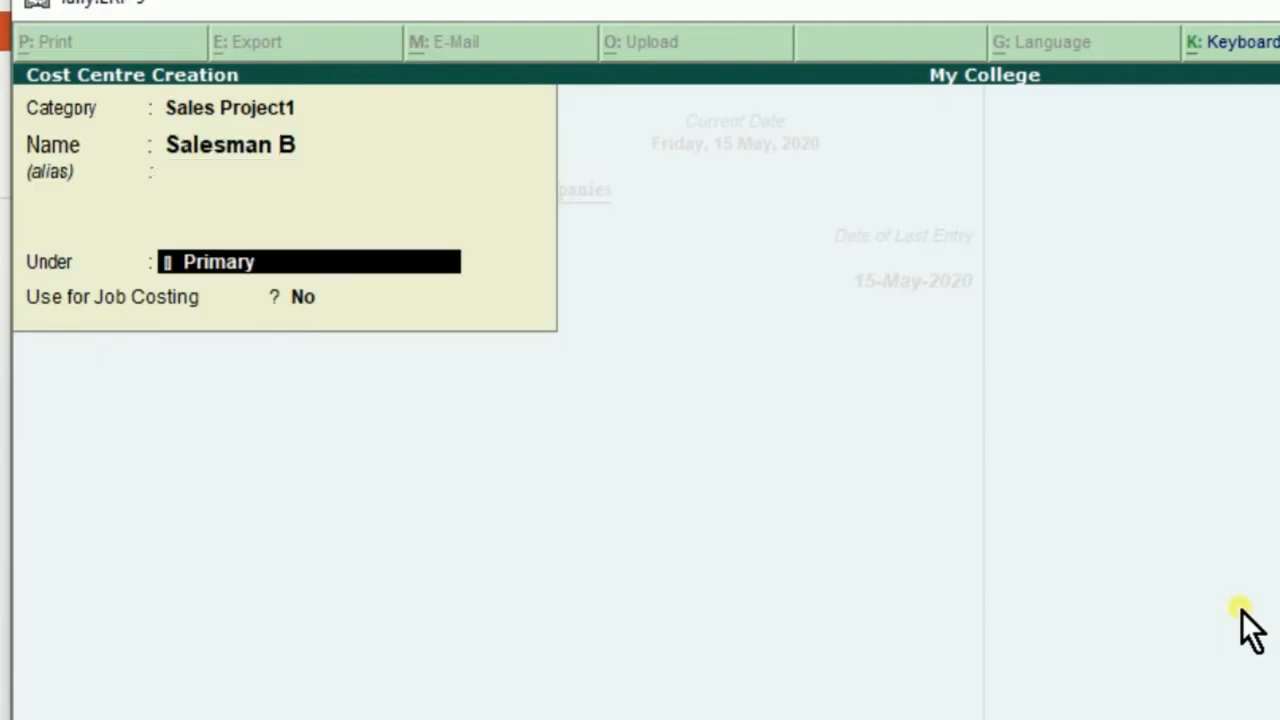
pyautogui.press('Return')
pyautogui.press('Return')
pyautogui.press('Return')
# - Create the cost centre Salesman C in category Sales Project1, under Primary and without job costing, and leave cost centre creation
pyautogui.write('Salea')
pyautogui.press('BackSpace')
pyautogui.write('sl')
pyautogui.press('BackSpace')
pyautogui.write('man c')
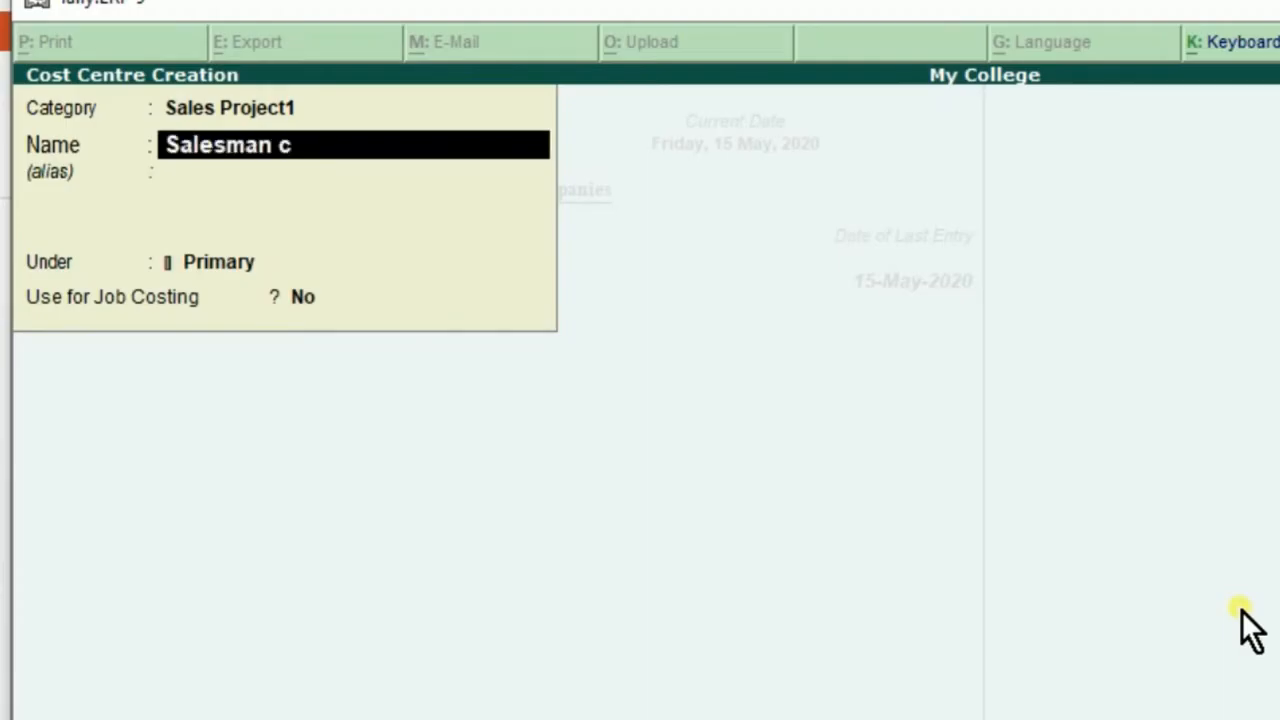
pyautogui.press('BackSpace')
pyautogui.write('C')
pyautogui.press('Return')
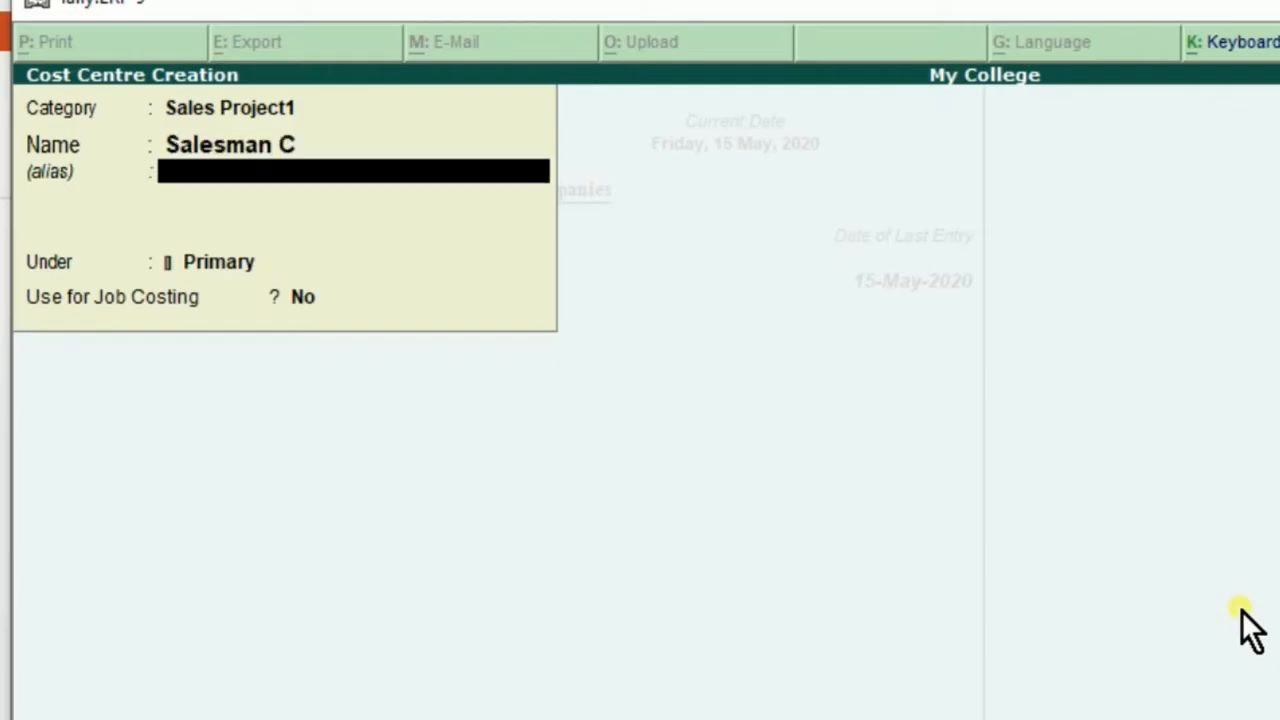
pyautogui.press('Return')
pyautogui.press('Return')
pyautogui.press('Return')
pyautogui.press('Return')
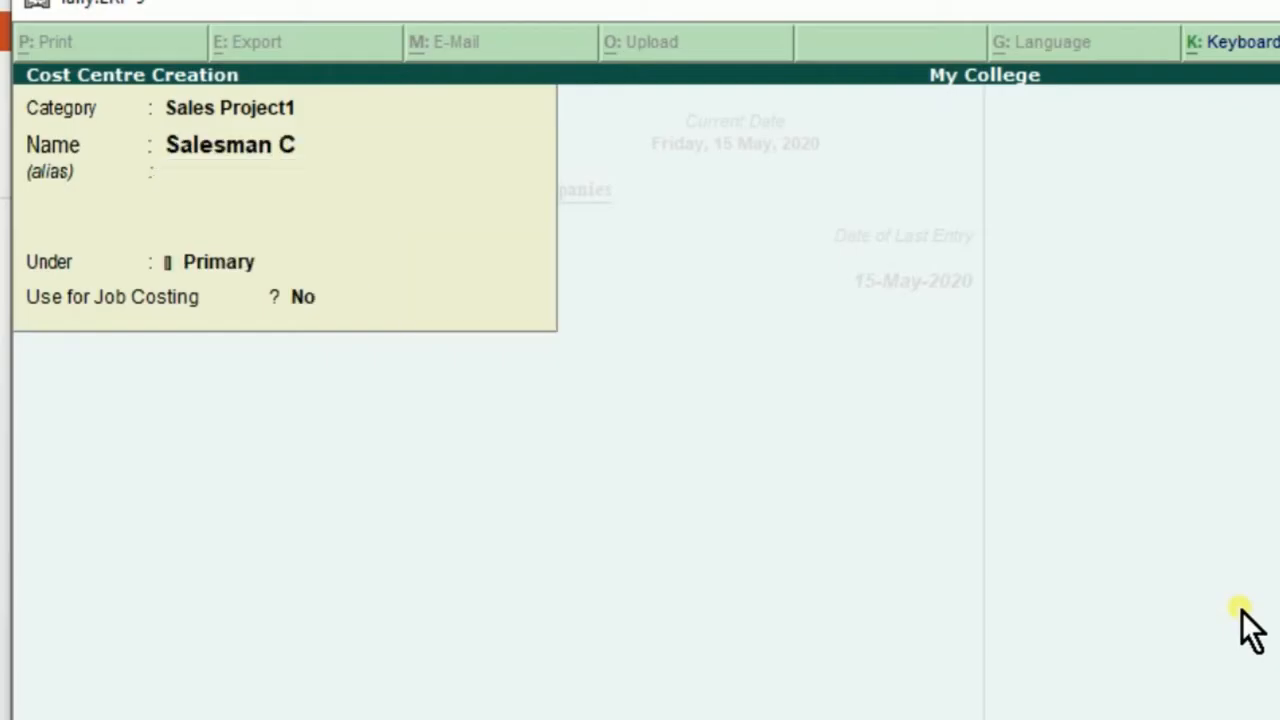
pyautogui.press('Escape')
pyautogui.press('Return')
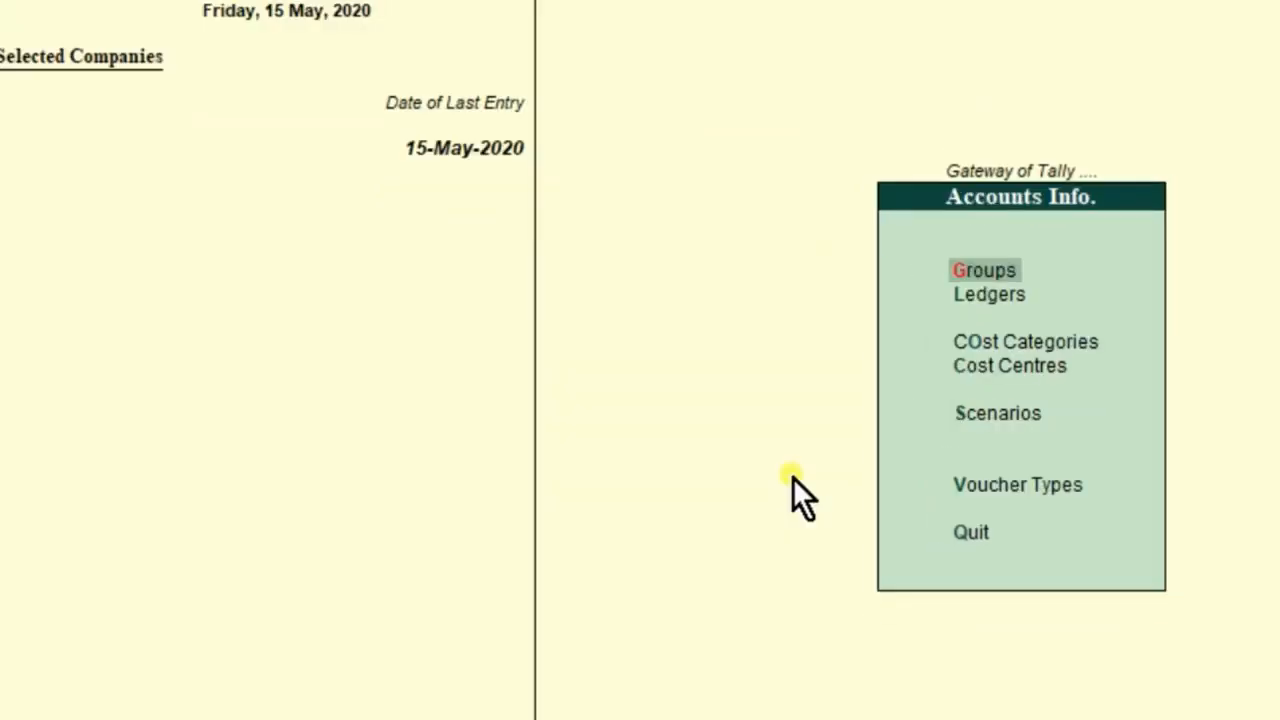
# - Display the details of the single cost category Sales Project1
pyautogui.press('Down')
pyautogui.press('Down')
pyautogui.press('Return')
pyautogui.press('Down')
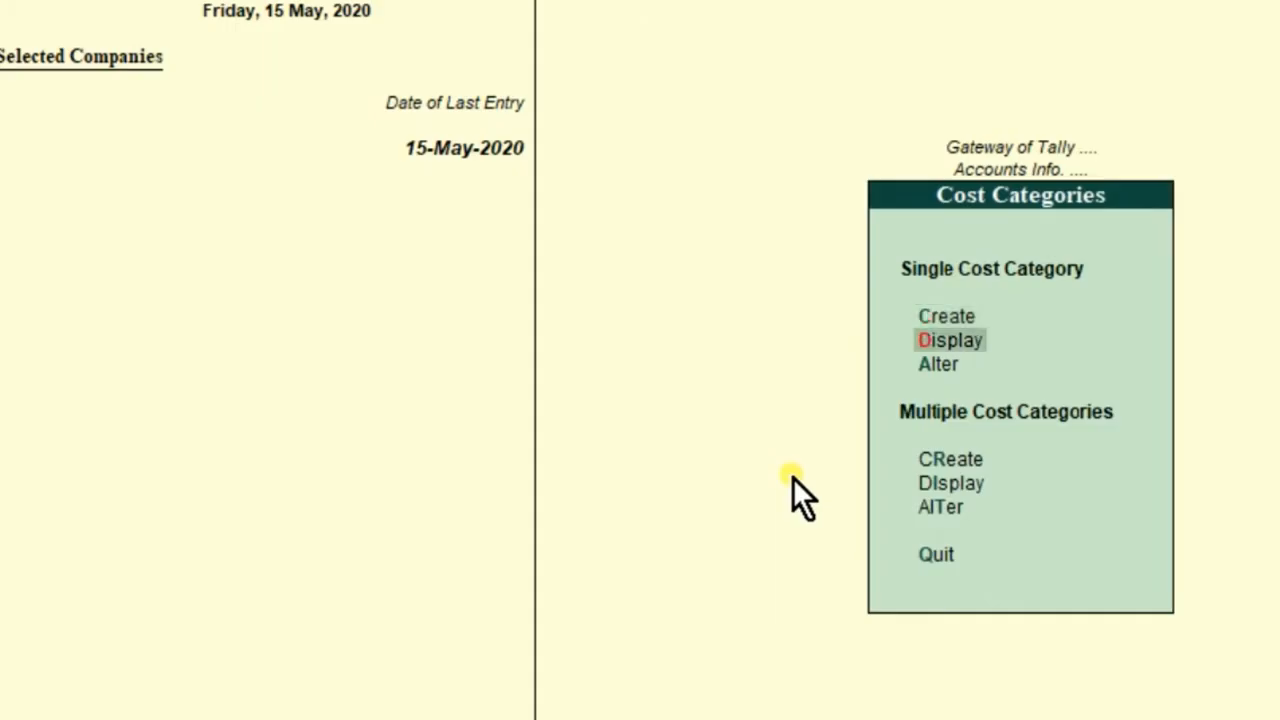
pyautogui.press('Down')
pyautogui.press('Up')
pyautogui.press('Down')
pyautogui.press('Up')
pyautogui.press('Return')
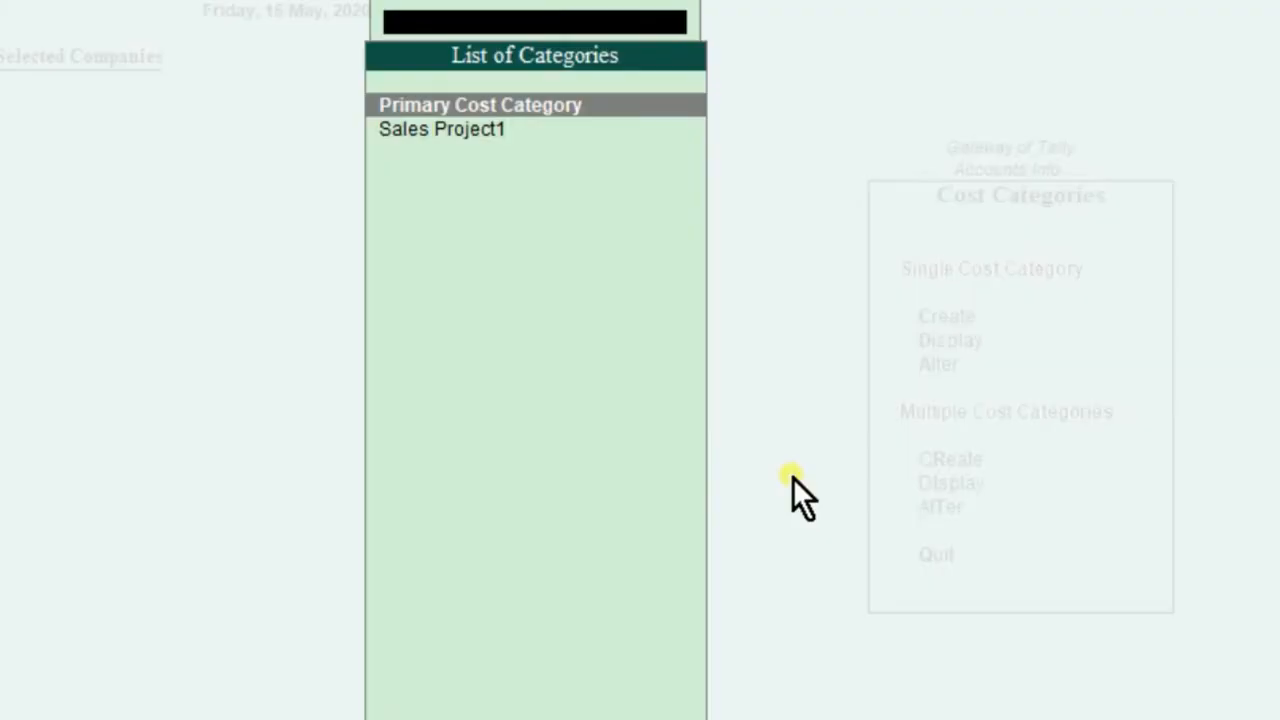
pyautogui.press('Down')
pyautogui.press('Return')
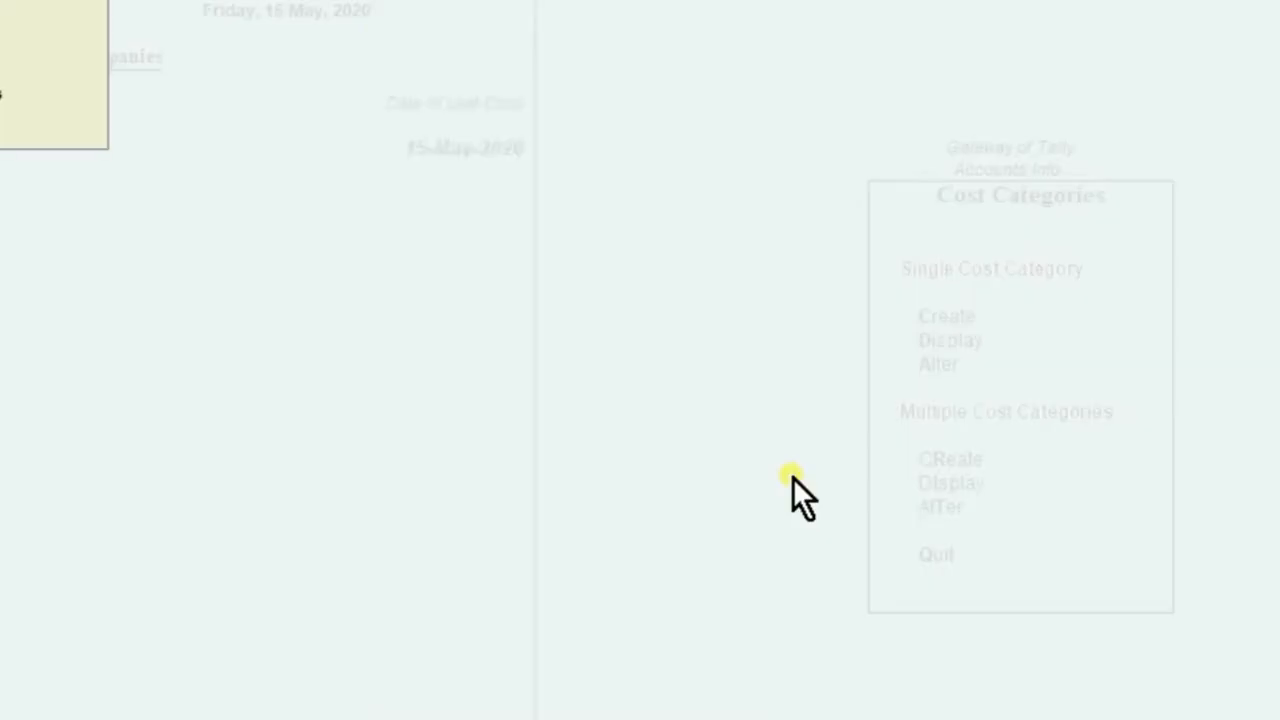
pyautogui.press('Escape')
pyautogui.press('Escape')
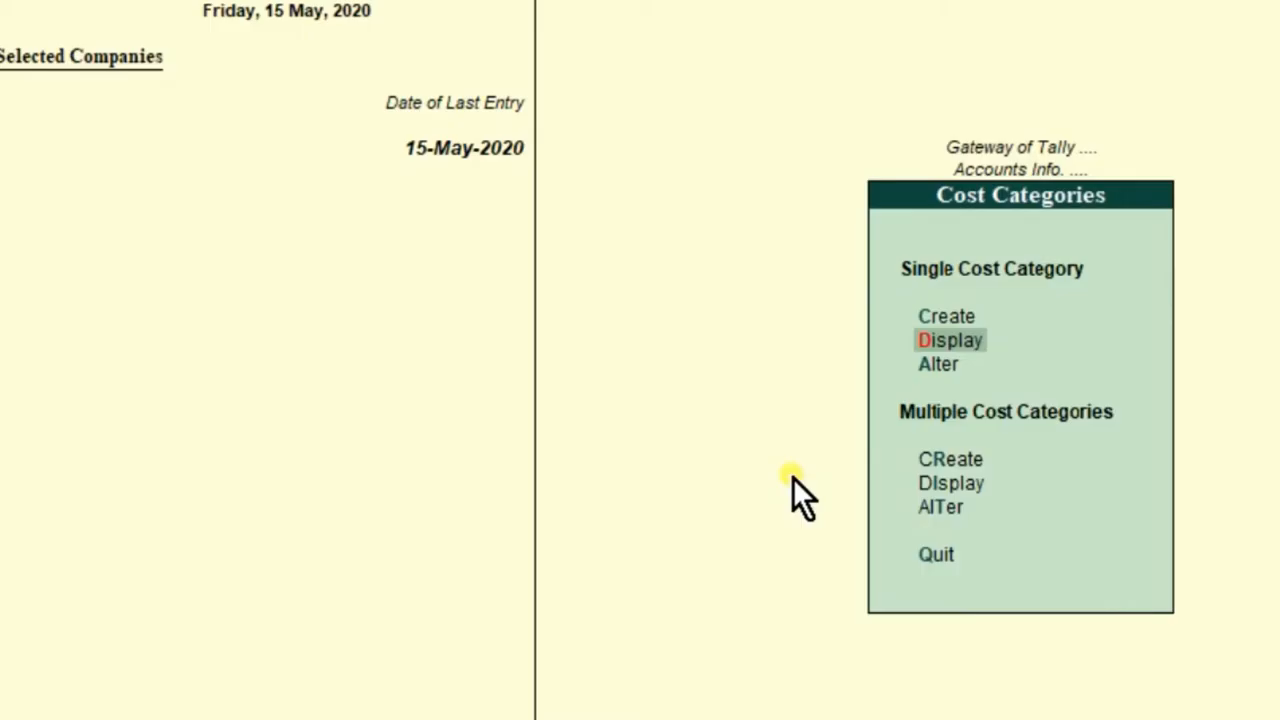
# - View the cost category Sales Project1 in alteration mode and return to the Gateway of Tally
pyautogui.press('Down')
pyautogui.press('Return')
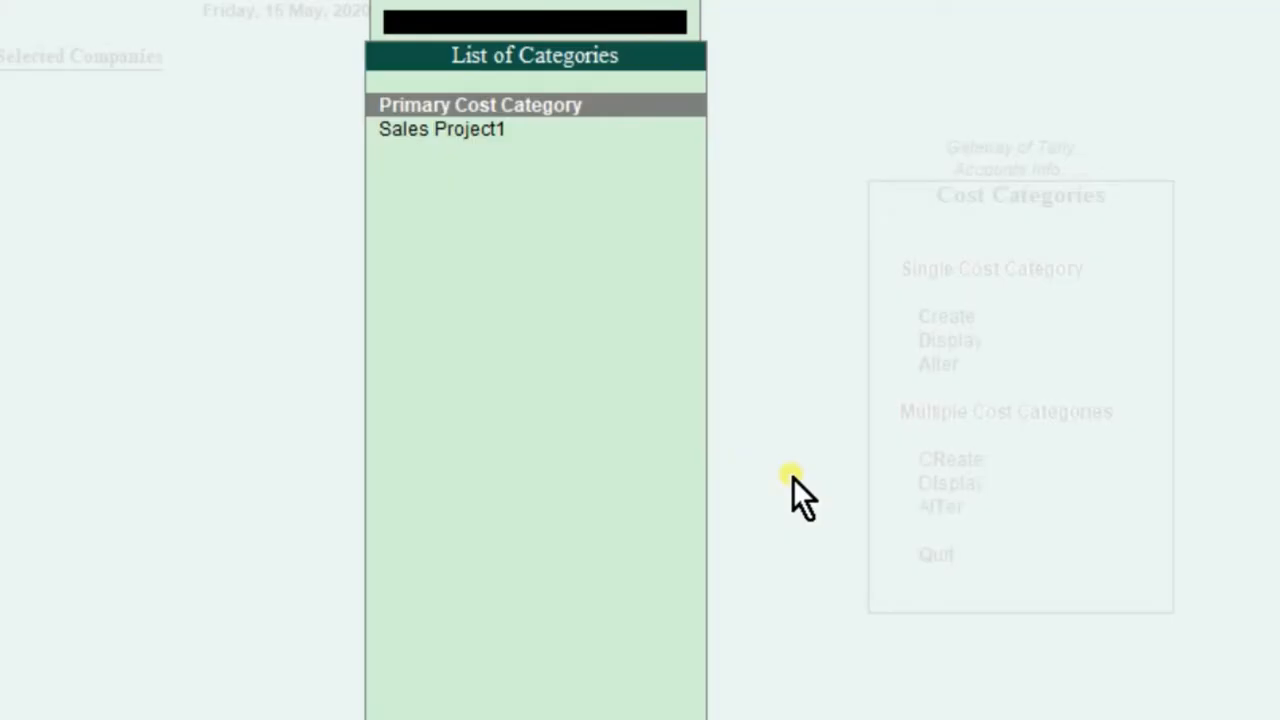
pyautogui.press('Down')
pyautogui.press('Return')
pyautogui.press('Escape')
pyautogui.press('Return')
pyautogui.press('Escape')
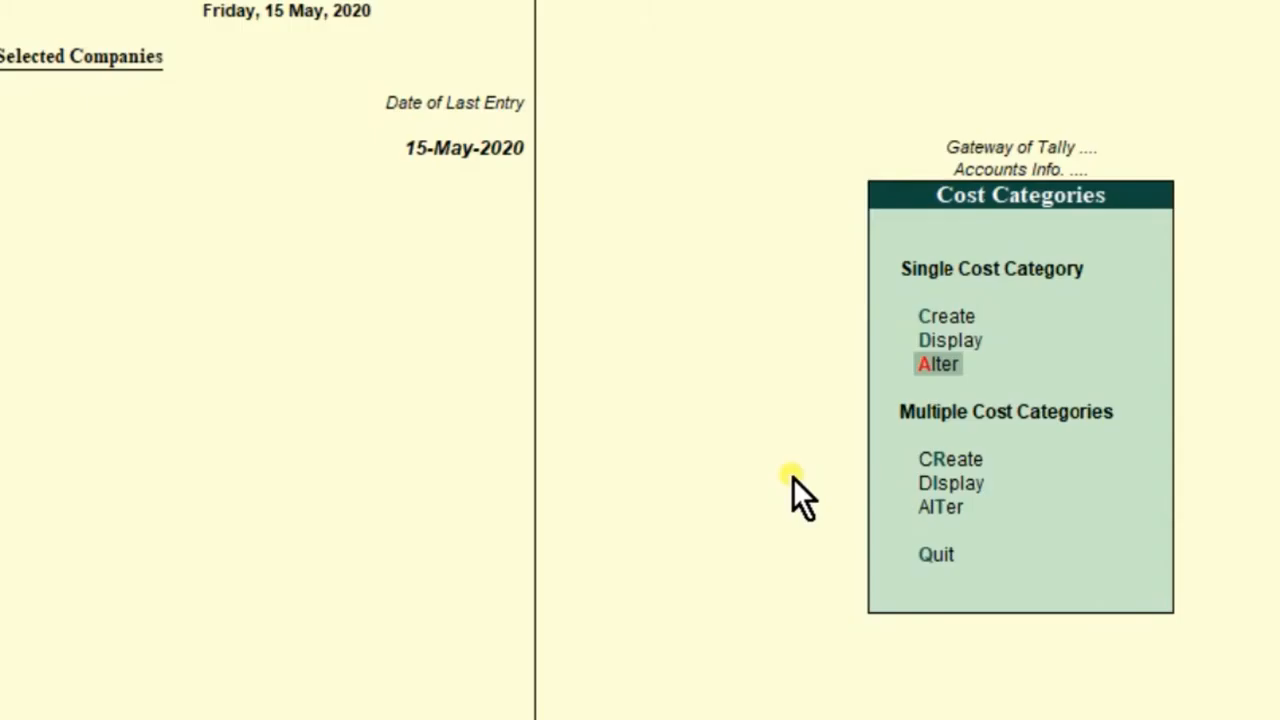
pyautogui.press('Escape')
pyautogui.press('Escape')
pyautogui.press('Escape')
pyautogui.press('Escape')
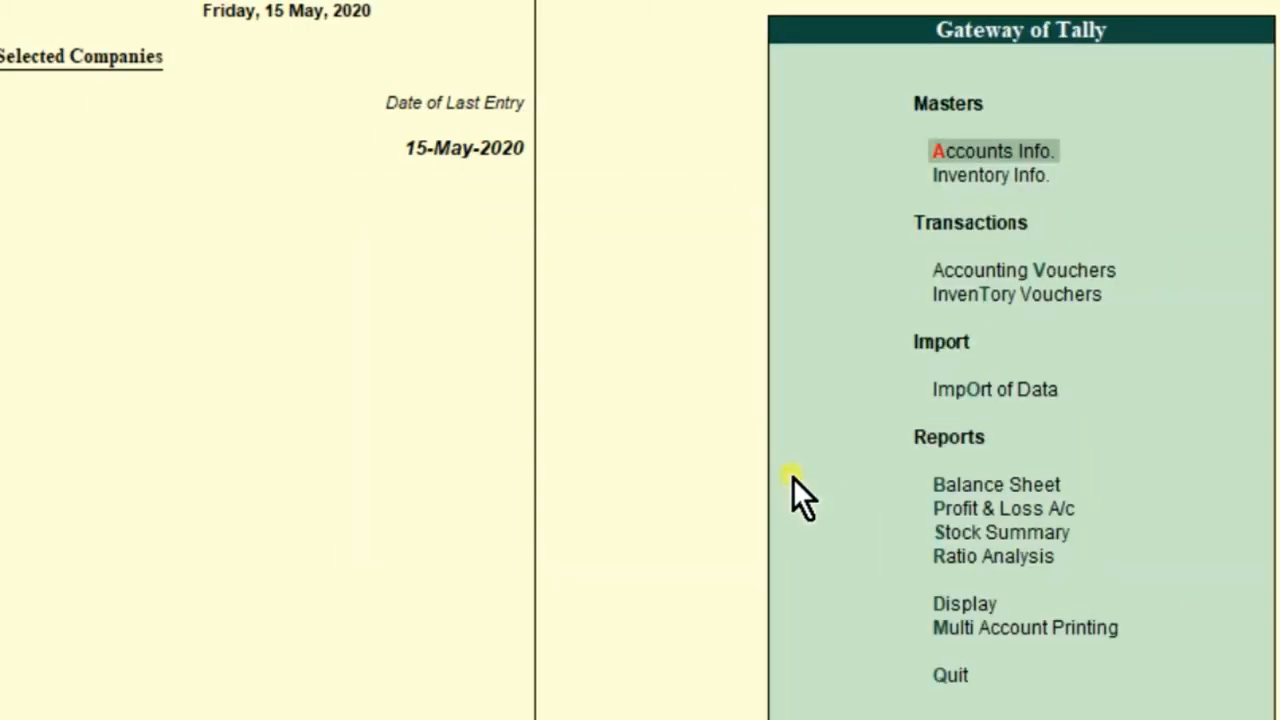
# - Open accounting voucher entry with a new payment voucher and look through the ledger accounts for the debit line
pyautogui.press('Down')
pyautogui.press('Down')
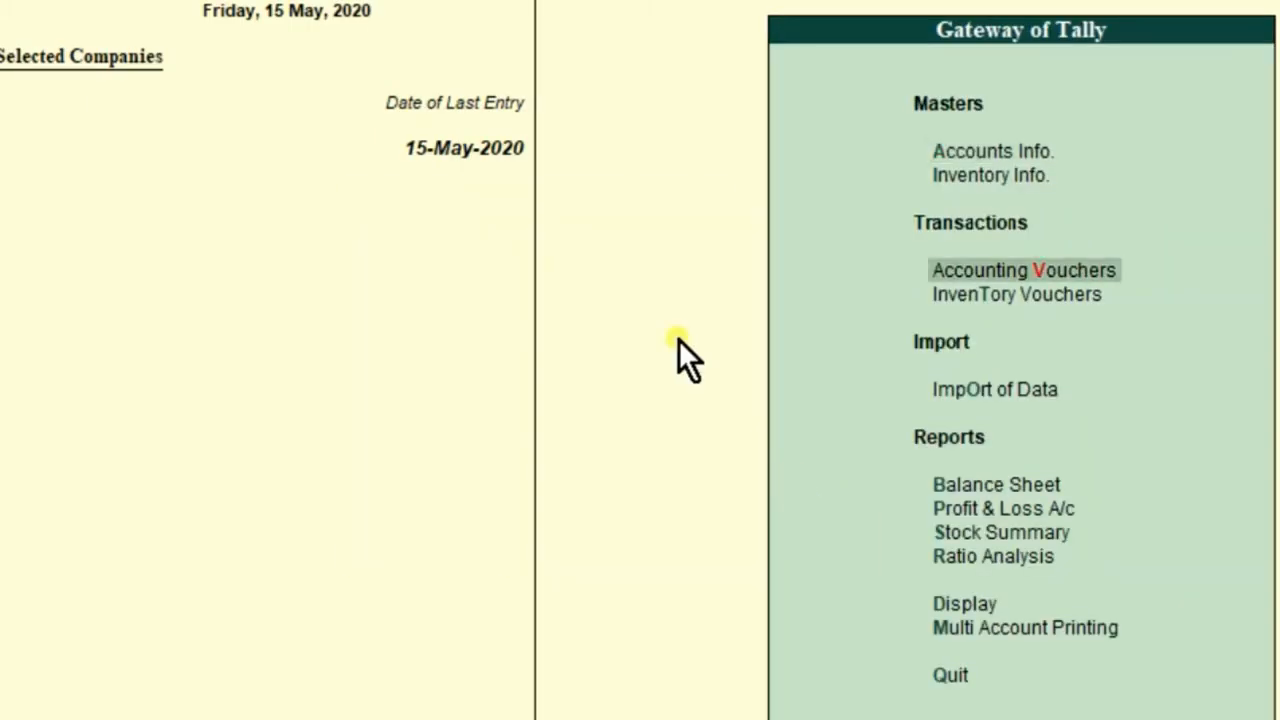
pyautogui.press('Return')
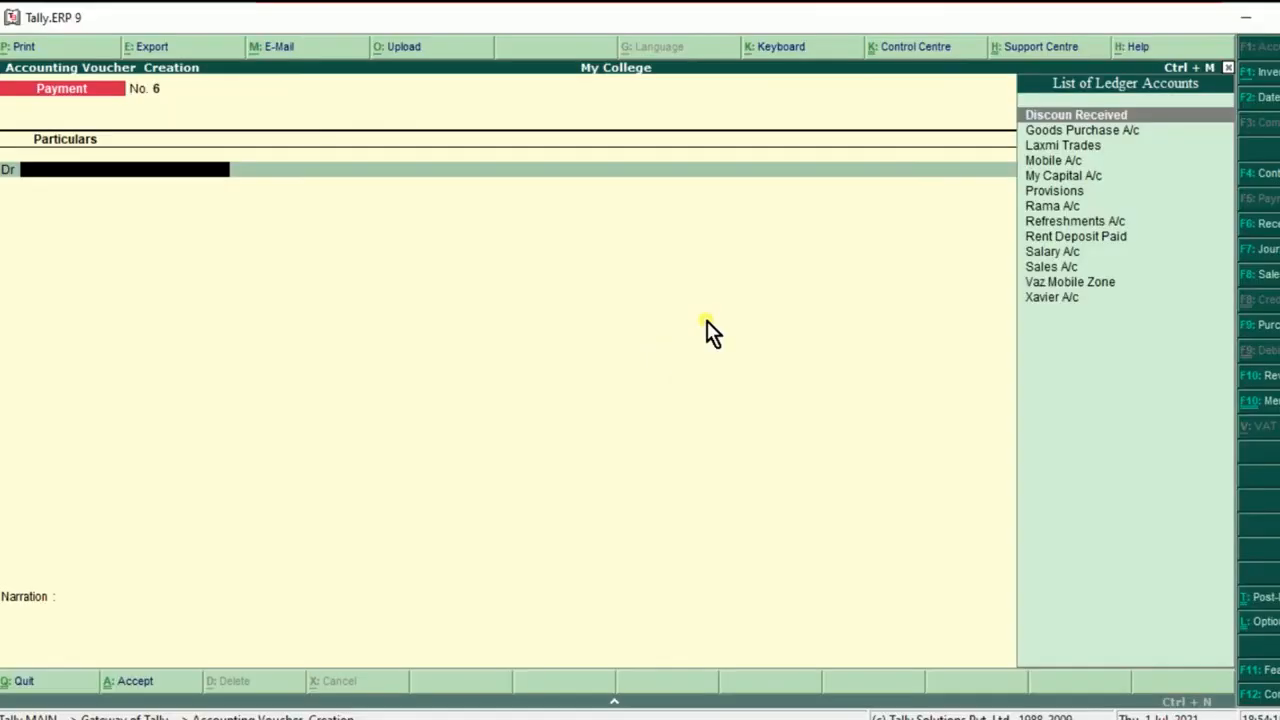
pyautogui.press('Down')
pyautogui.press('Down')
pyautogui.press('Down')
pyautogui.press('Down')
pyautogui.press('Down')
pyautogui.press('Down')
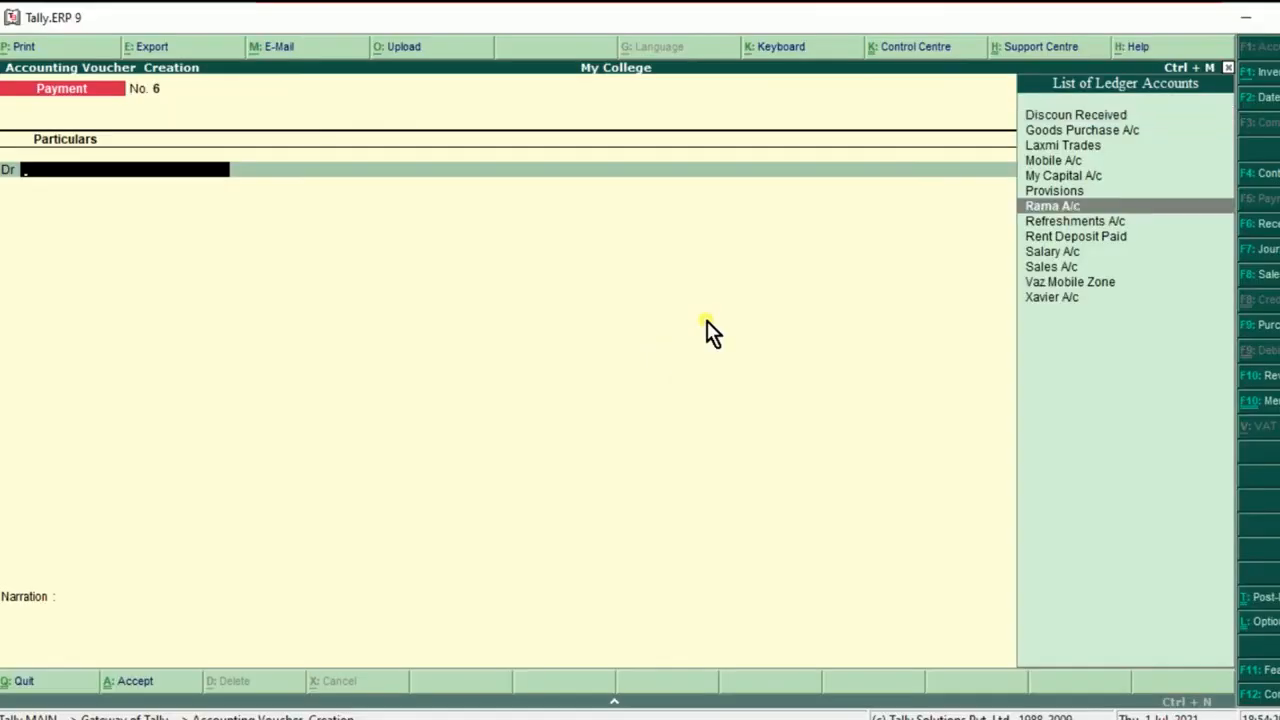
# - Create the ledger Commission under Indirect Expenses from within the voucher, with inventory values unaffected and cost centres applicable
pyautogui.hotkey('alt', 'c')
pyautogui.write('Commission')
pyautogui.press('Return')
pyautogui.press('Return')
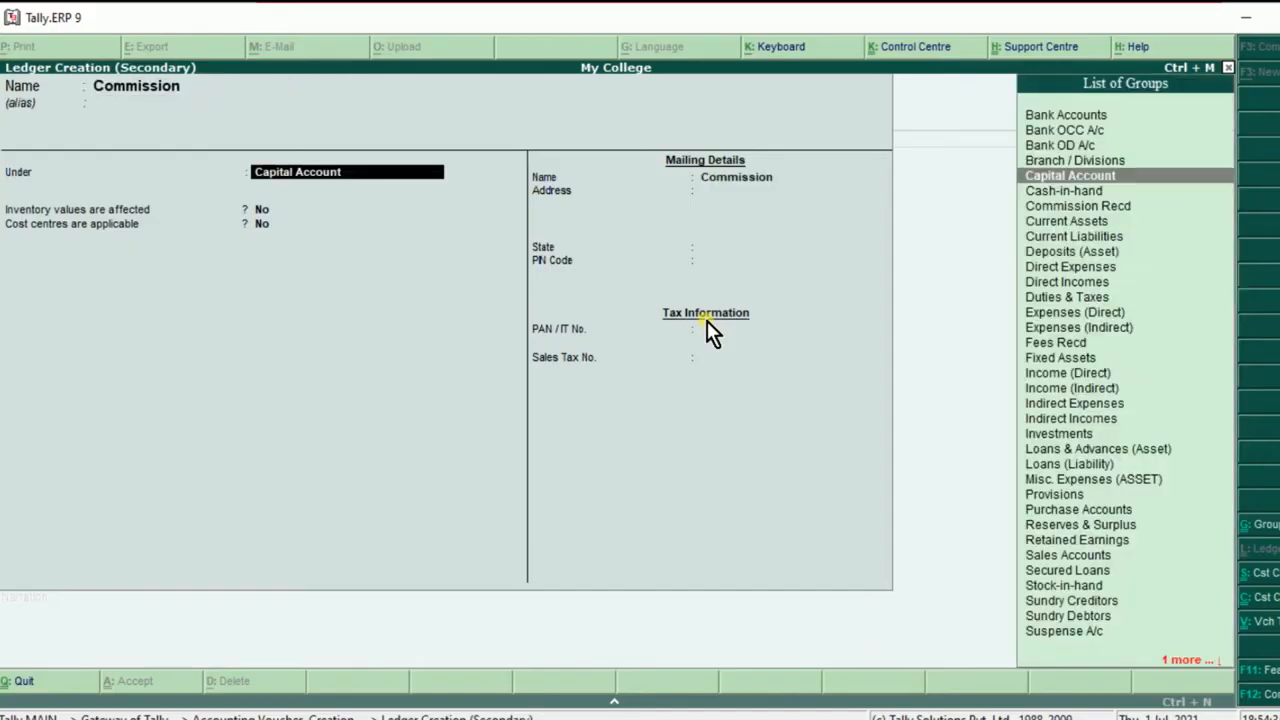
pyautogui.write('Ind')
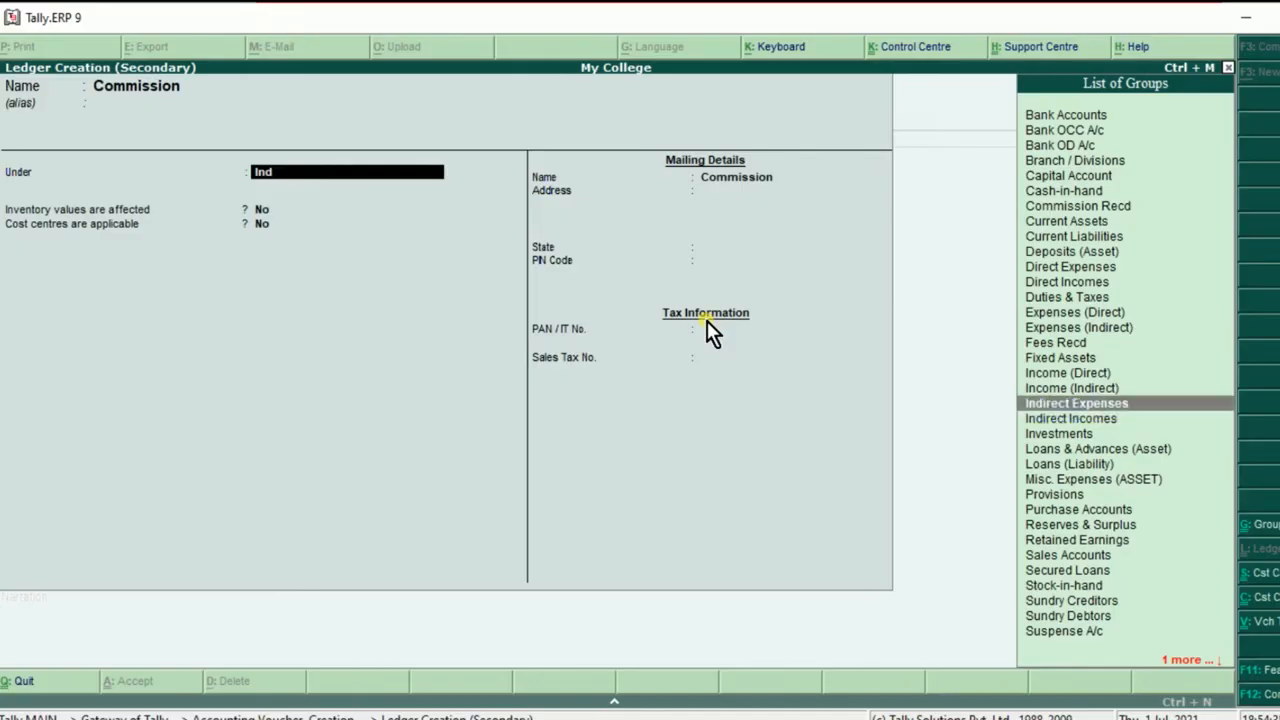
pyautogui.press('Return')
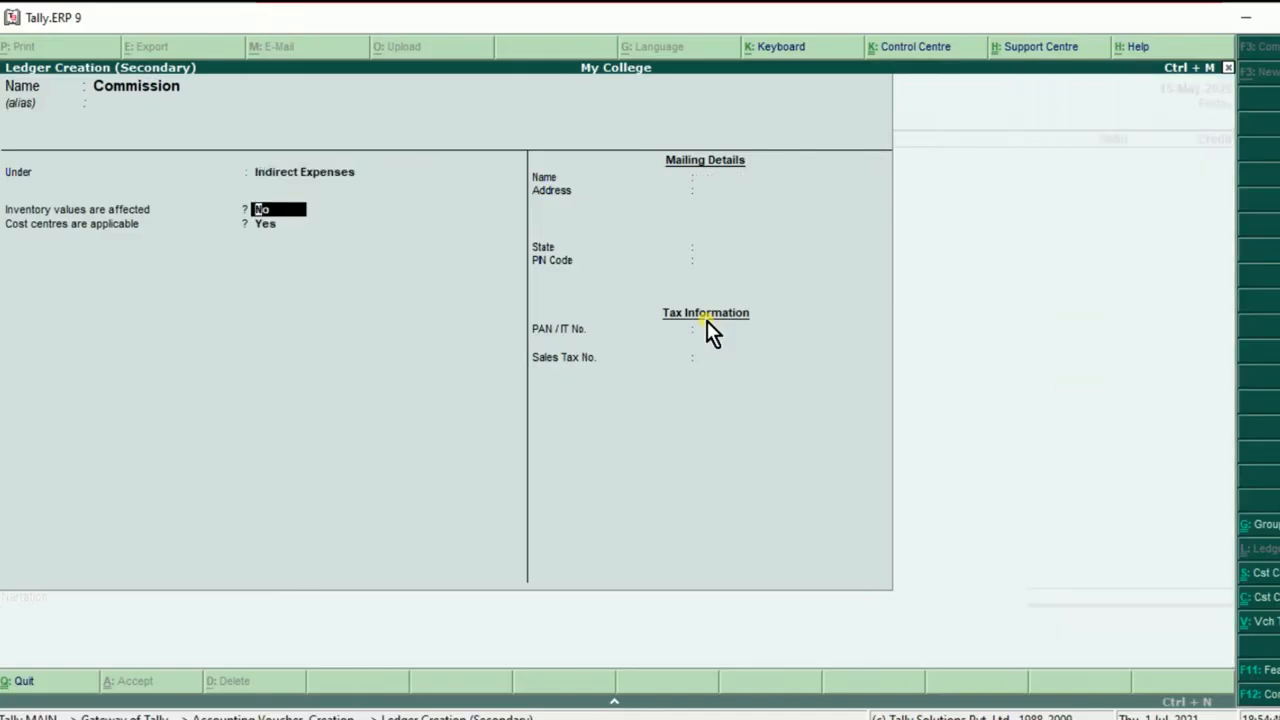
pyautogui.press('Return')
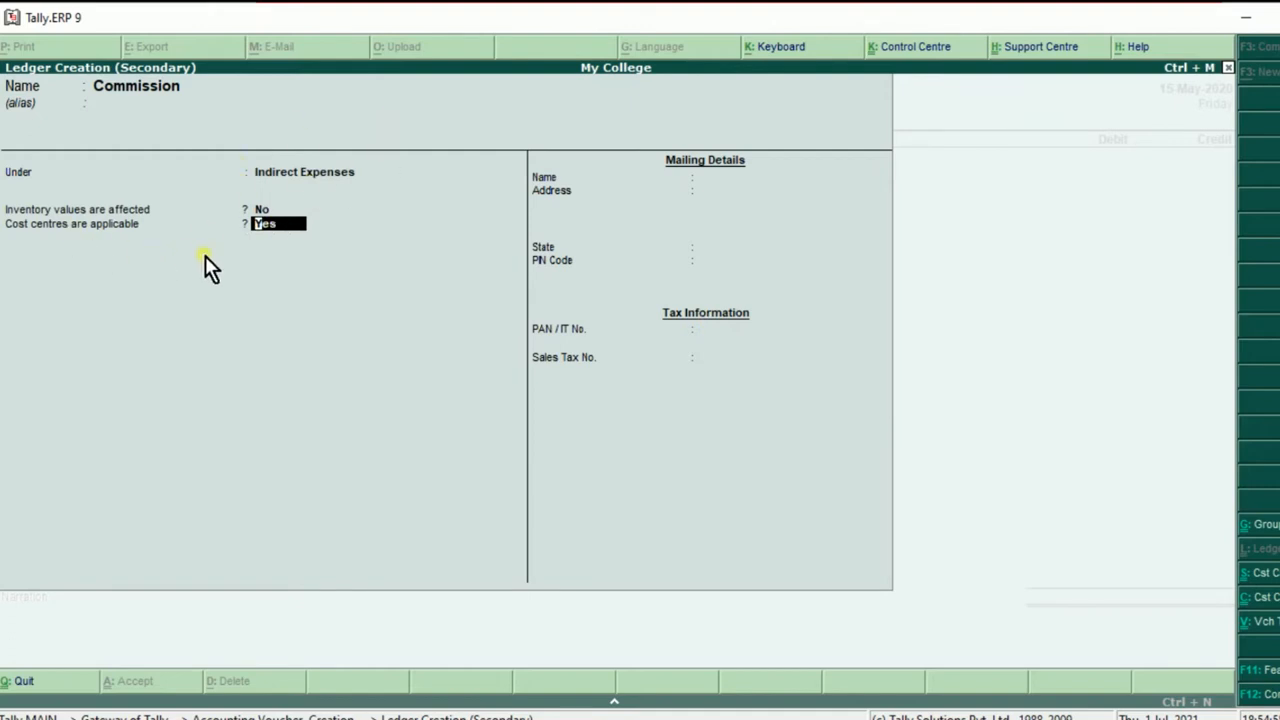
pyautogui.press('Return')
pyautogui.press('Return')
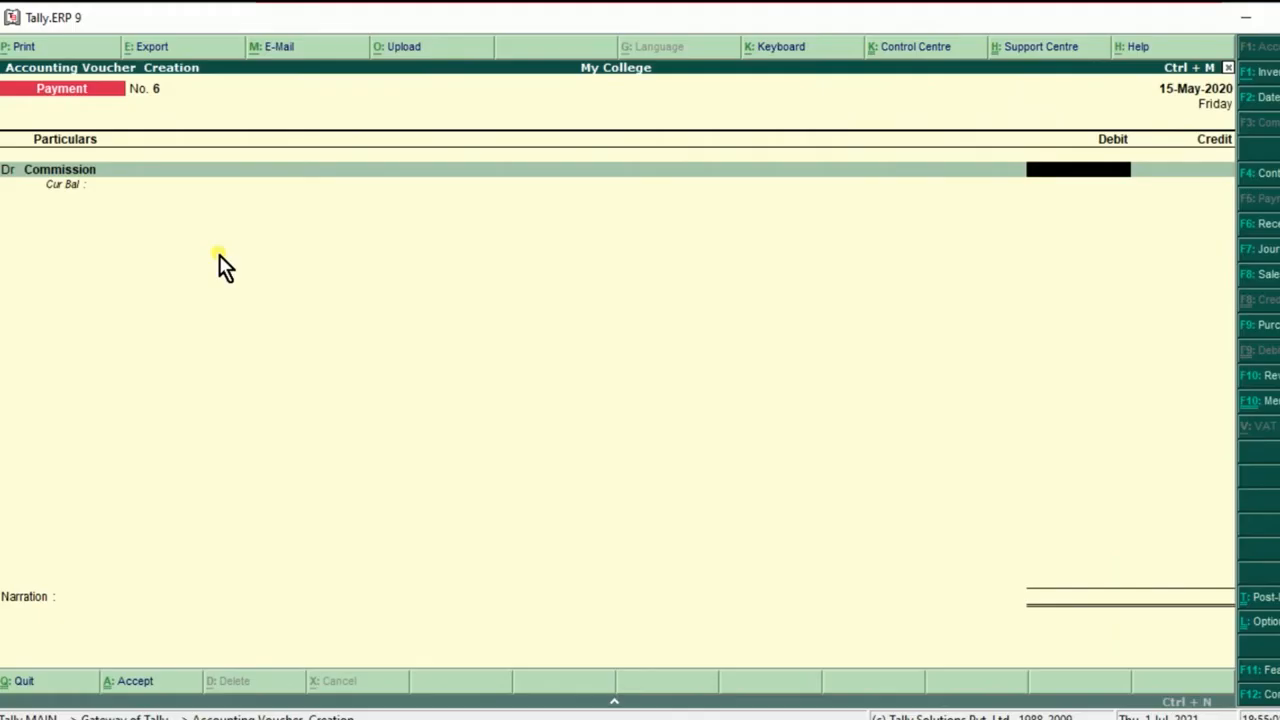
# - Debit Commission with 10000 and allocate 3000 of it to Salesman A in the cost category Sales Project1
pyautogui.write('10000')
pyautogui.press('Return')
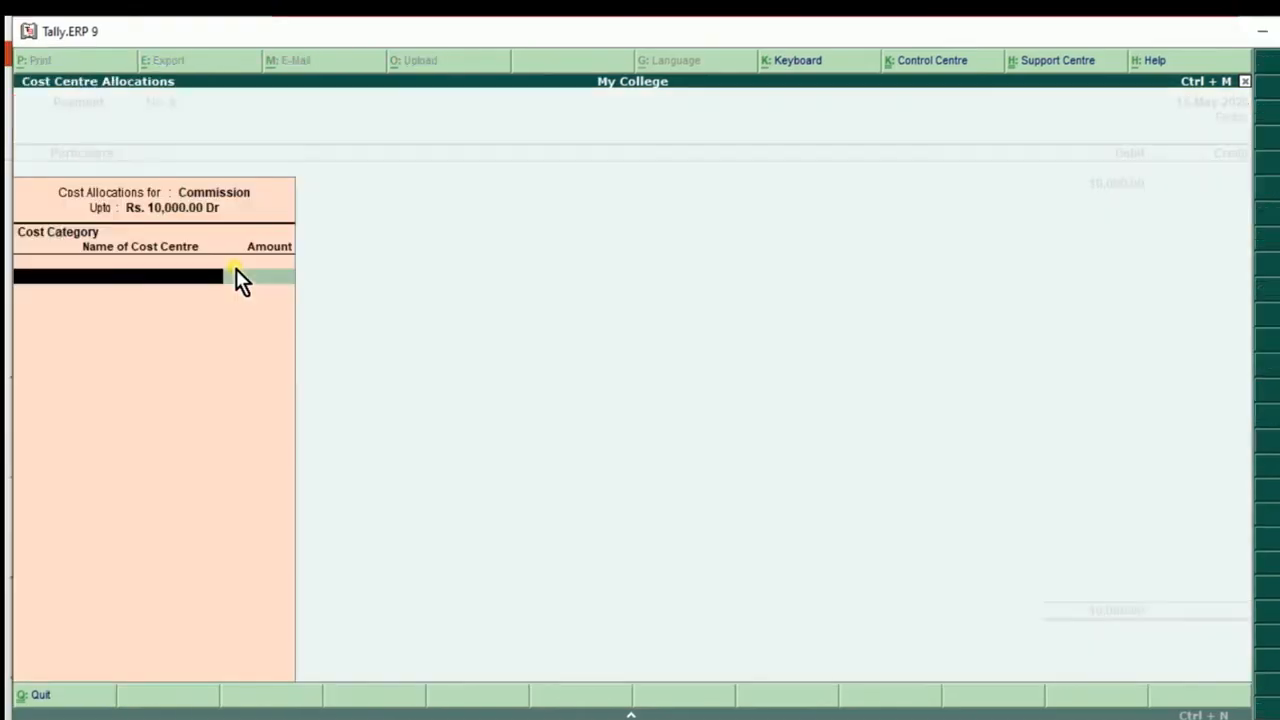
pyautogui.write('S')
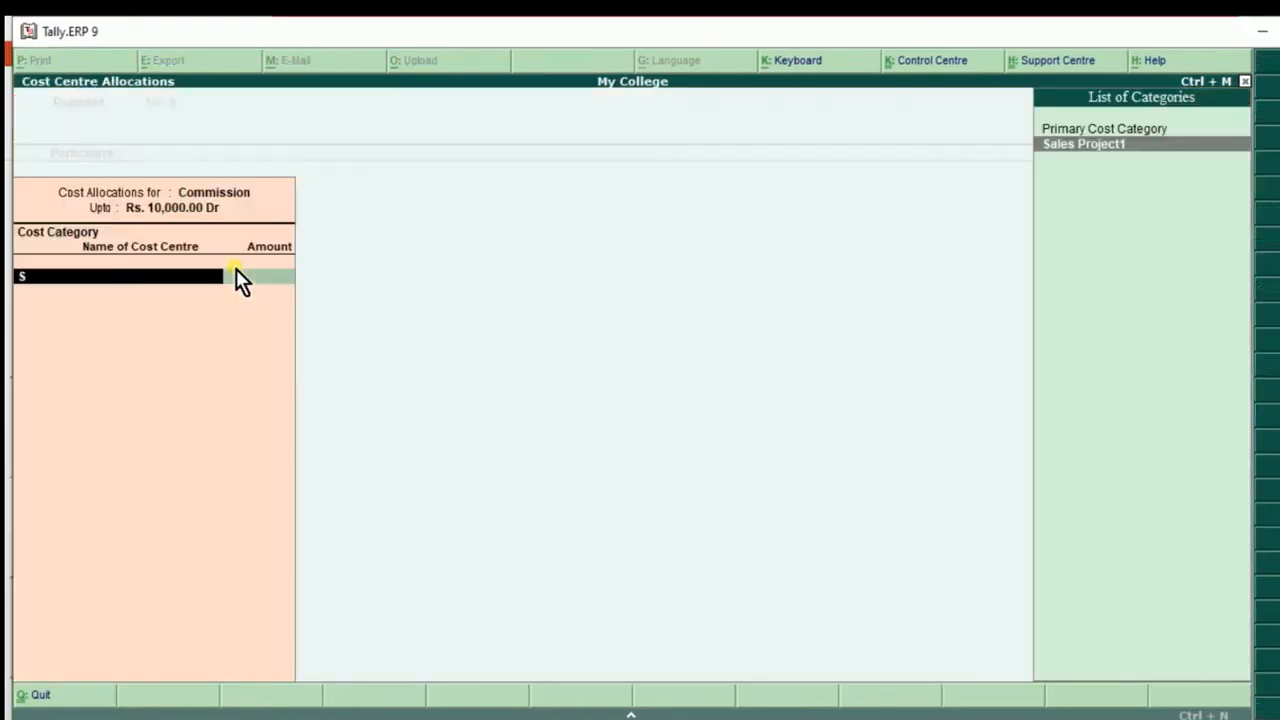
pyautogui.press('Return')
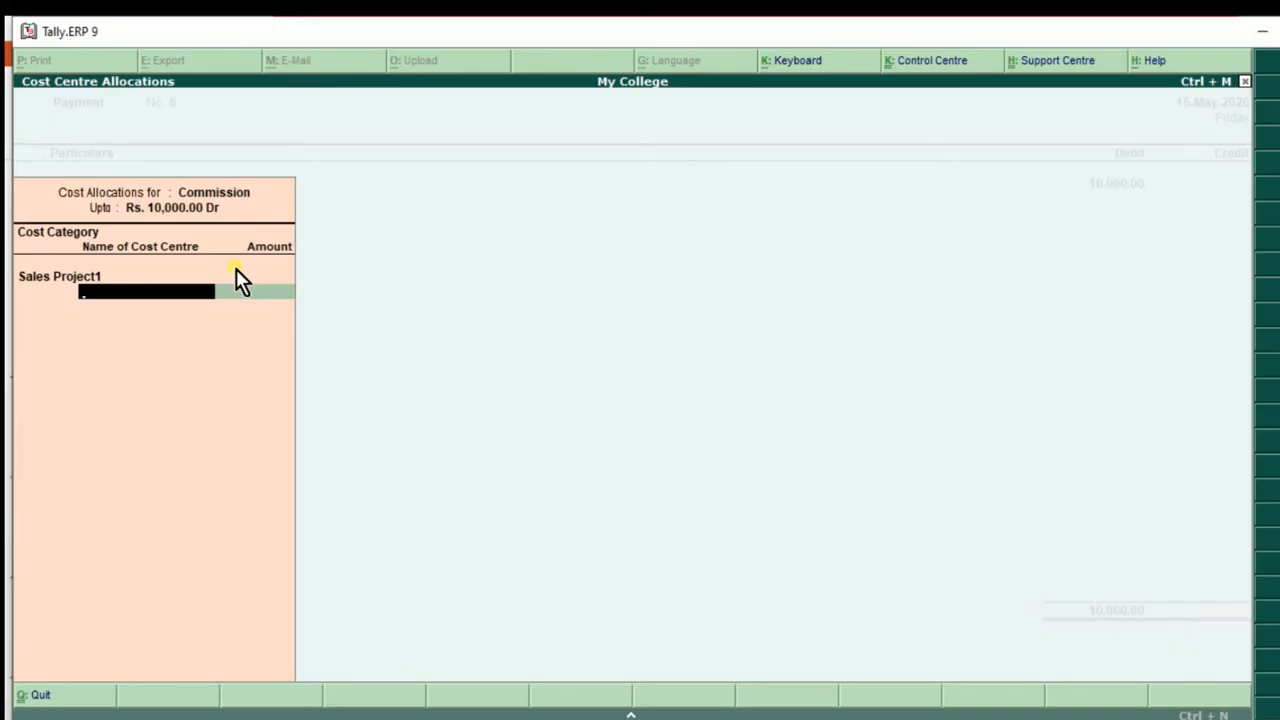
pyautogui.write('S')
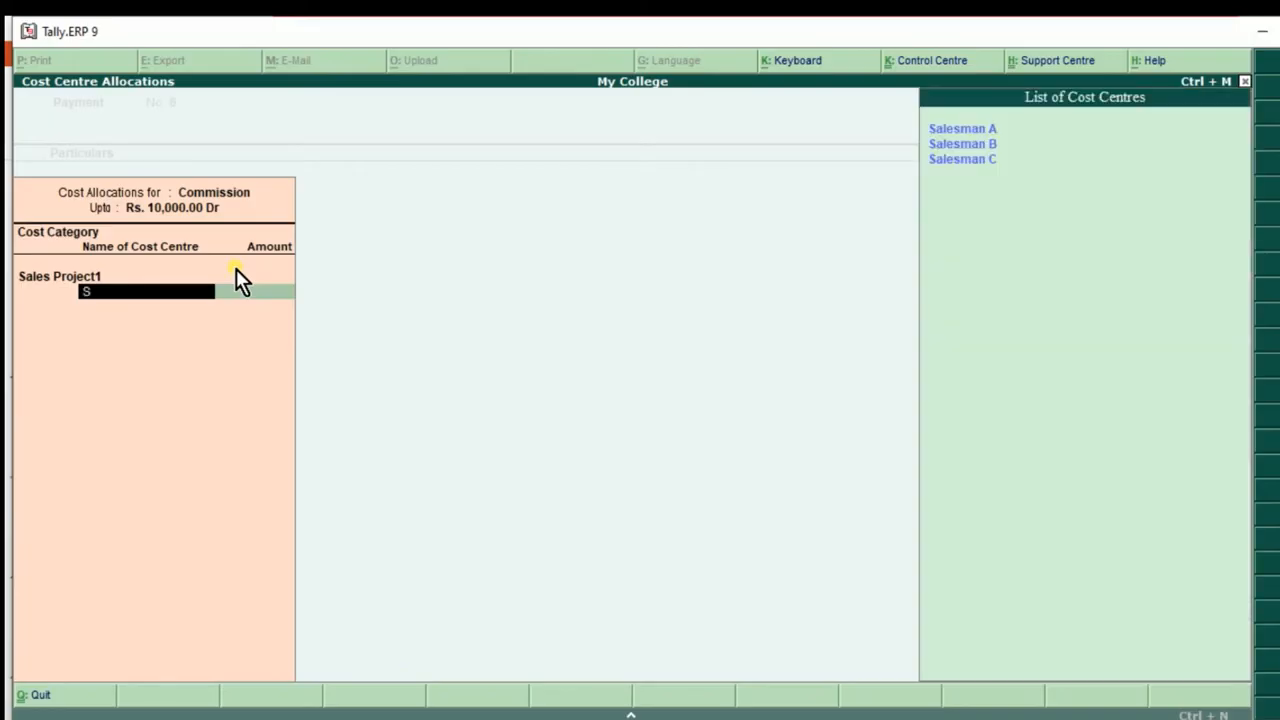
pyautogui.press('Return')
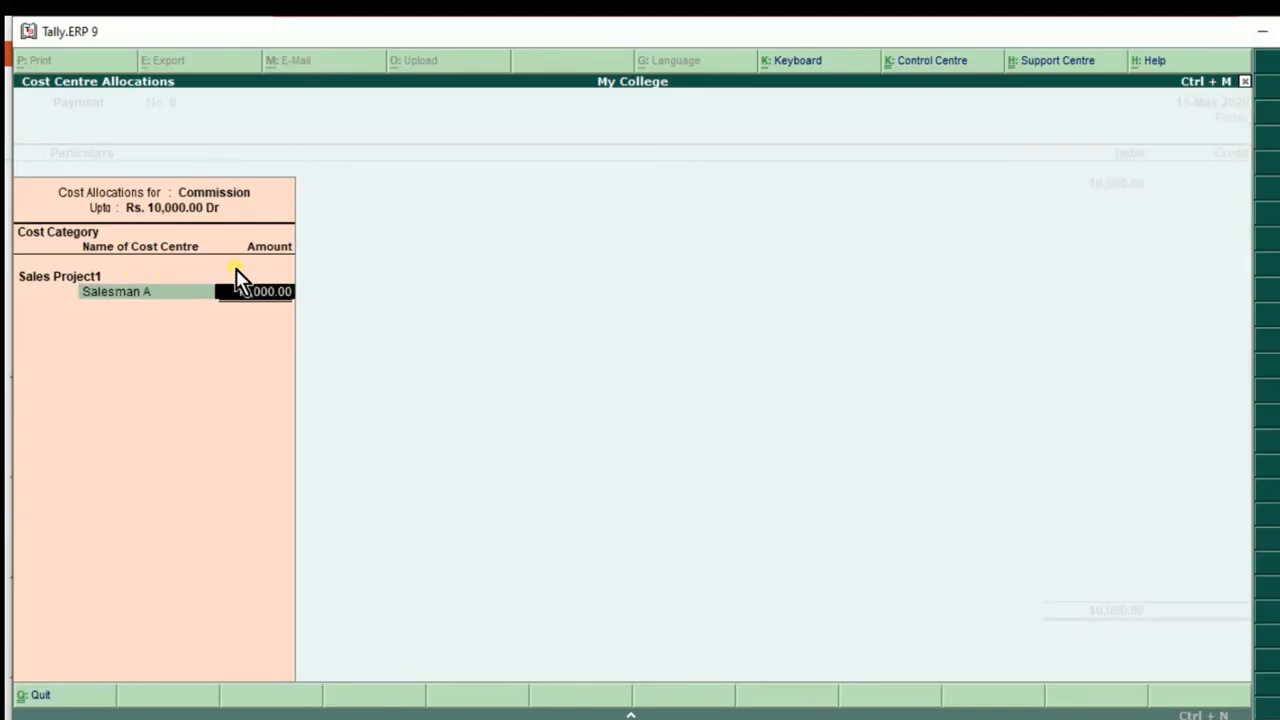
pyautogui.write('3000')
pyautogui.press('Return')
# - Allocate 3000 of the commission to the cost centre Salesman B
pyautogui.write('Sa')
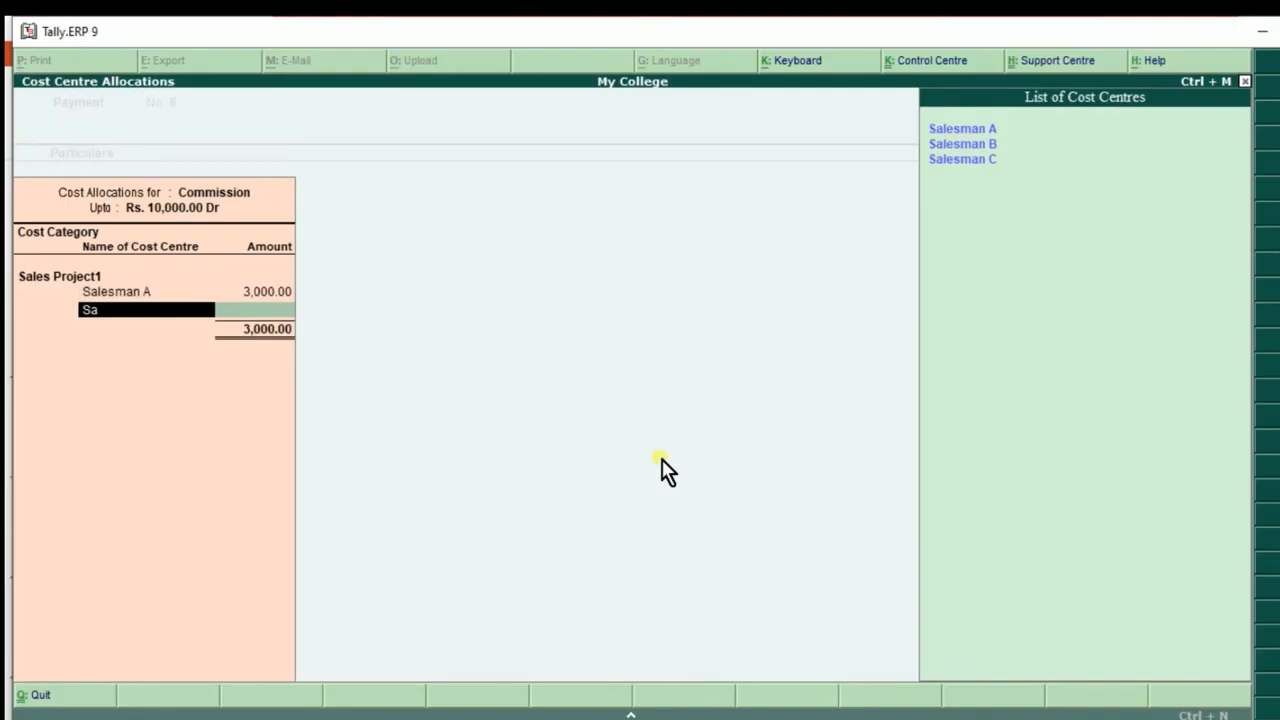
pyautogui.press('Down')
pyautogui.press('Return')
pyautogui.write('3,00')
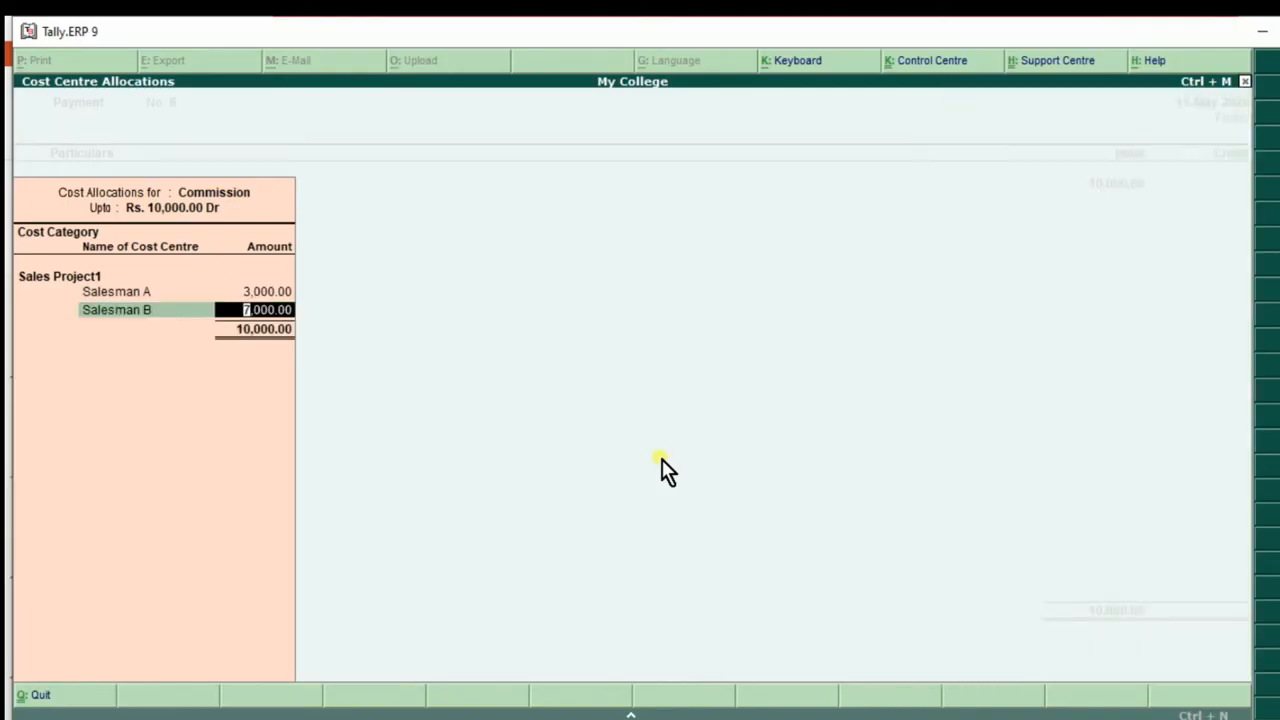
pyautogui.write('0')
pyautogui.press('Return')
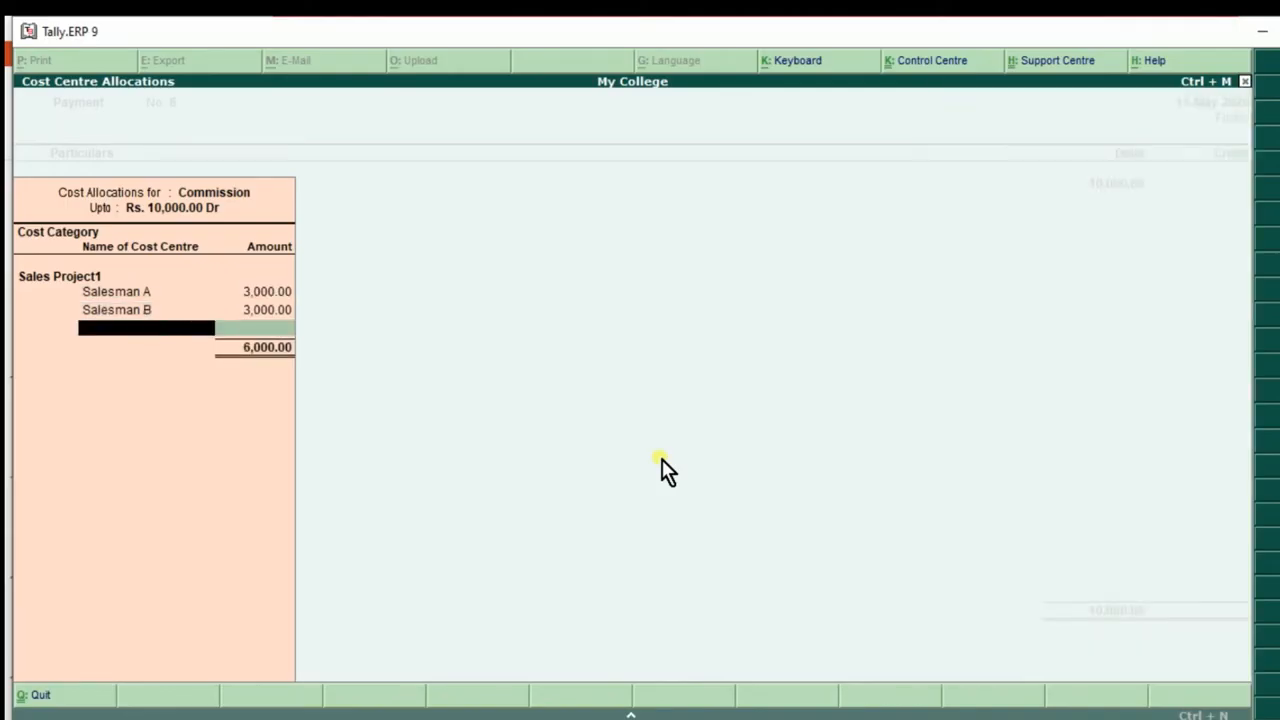
# - Allocate the remaining 4,000 of the commission to Salesman C and finish the cost centre allocation
pyautogui.write('Sal')
pyautogui.press('Down')
pyautogui.press('Down')
pyautogui.press('Return')
pyautogui.press('Return')
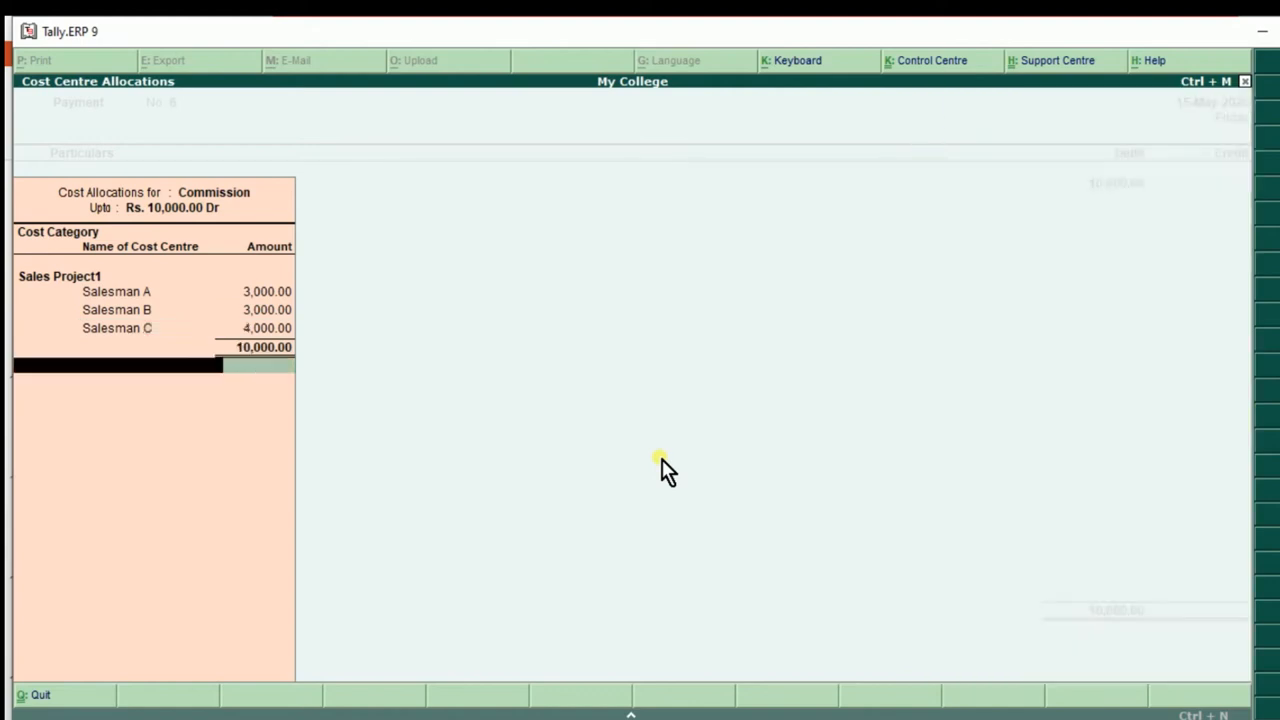
pyautogui.press('Return')
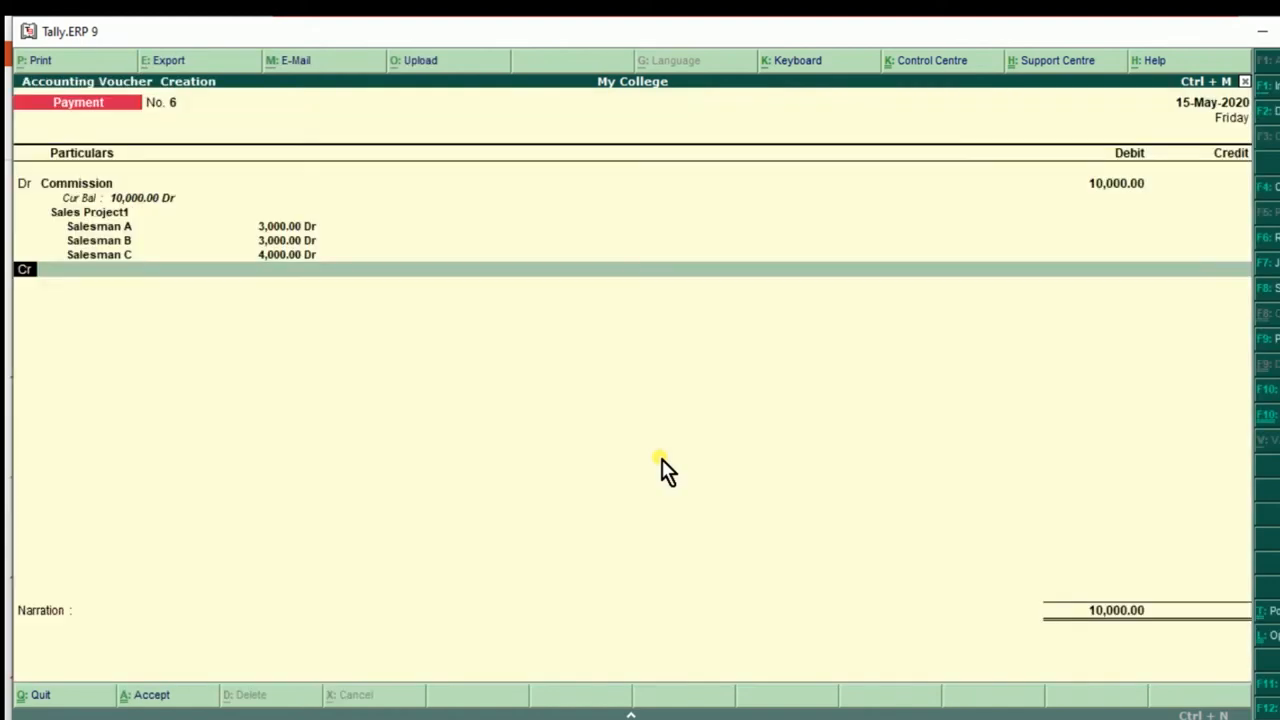
# - Credit the Cash ledger with 10,000 in the payment voucher
pyautogui.press('Return')
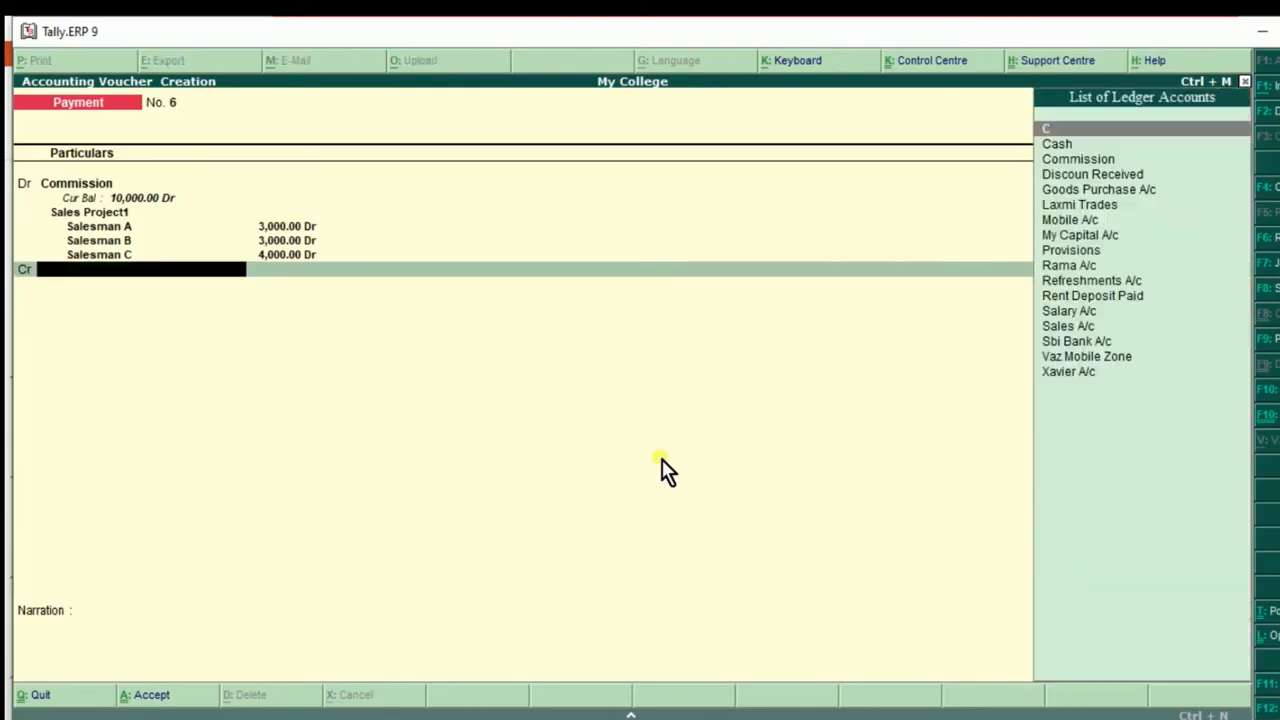
pyautogui.write('C')
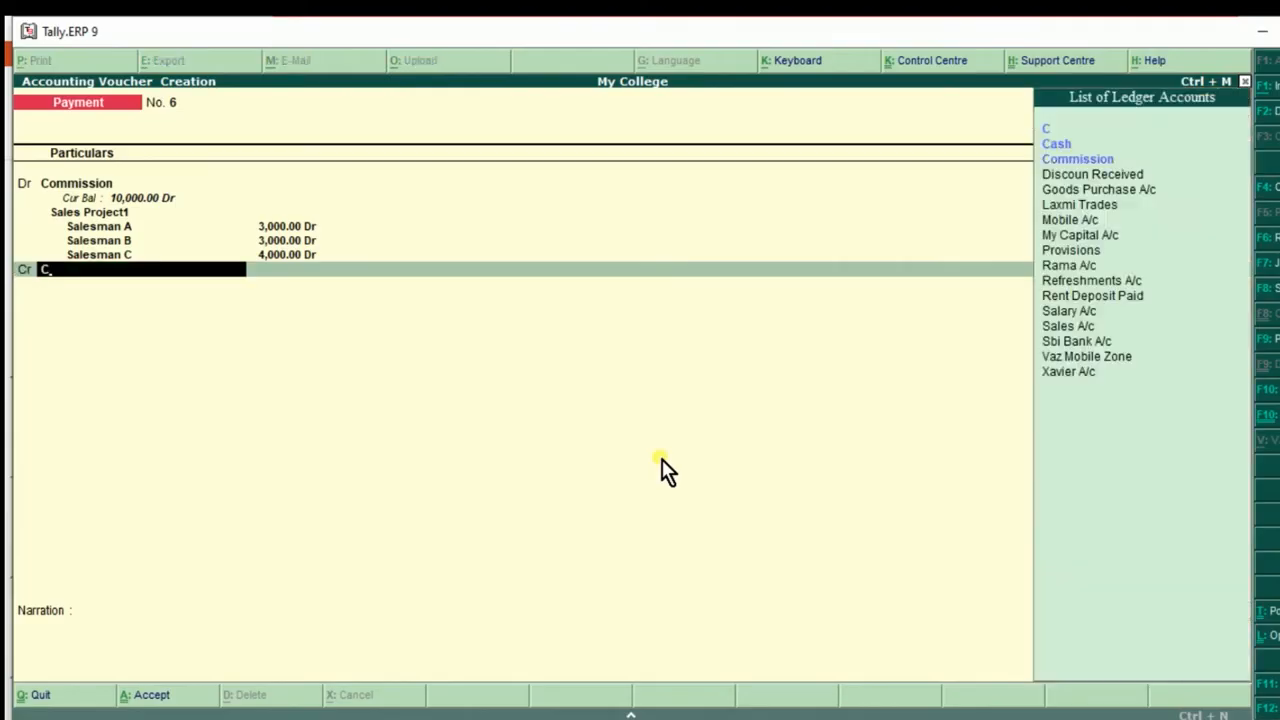
pyautogui.press('Return')
pyautogui.press('Return')
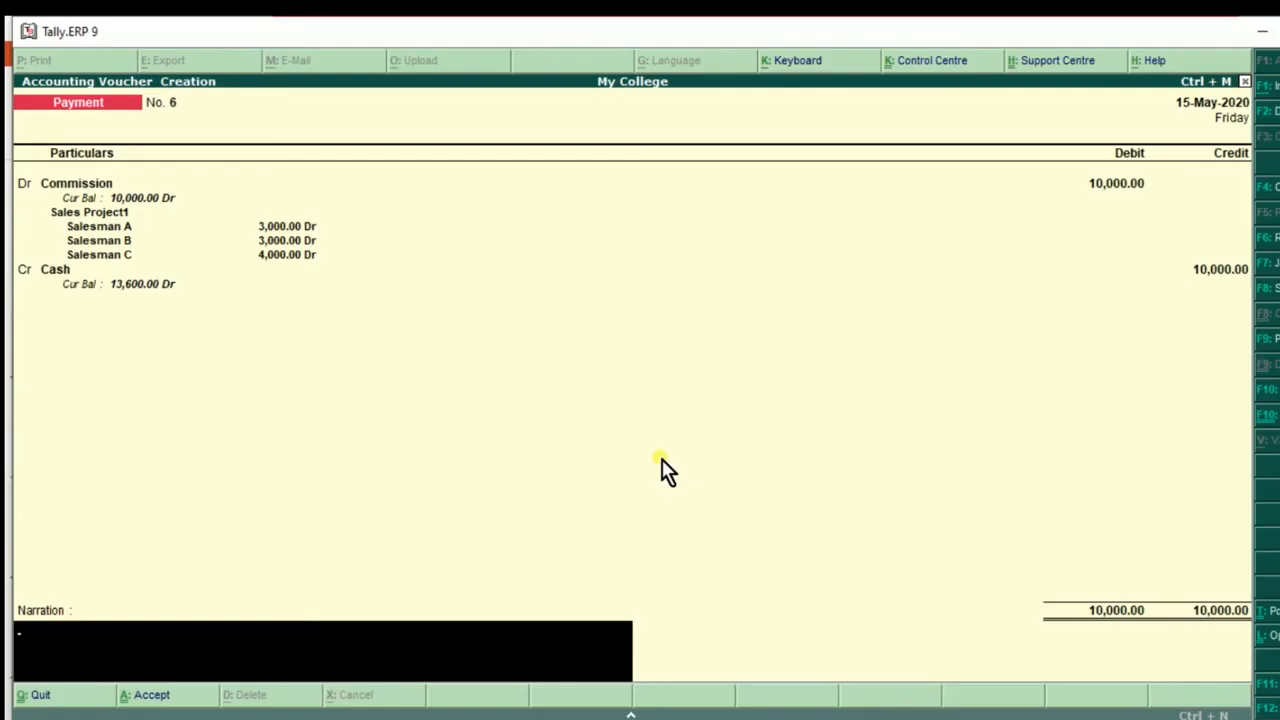
# - Enter the narration "being commision paid to salesman", accept the payment voucher and return to the Gateway of Tally
pyautogui.write('being commision')
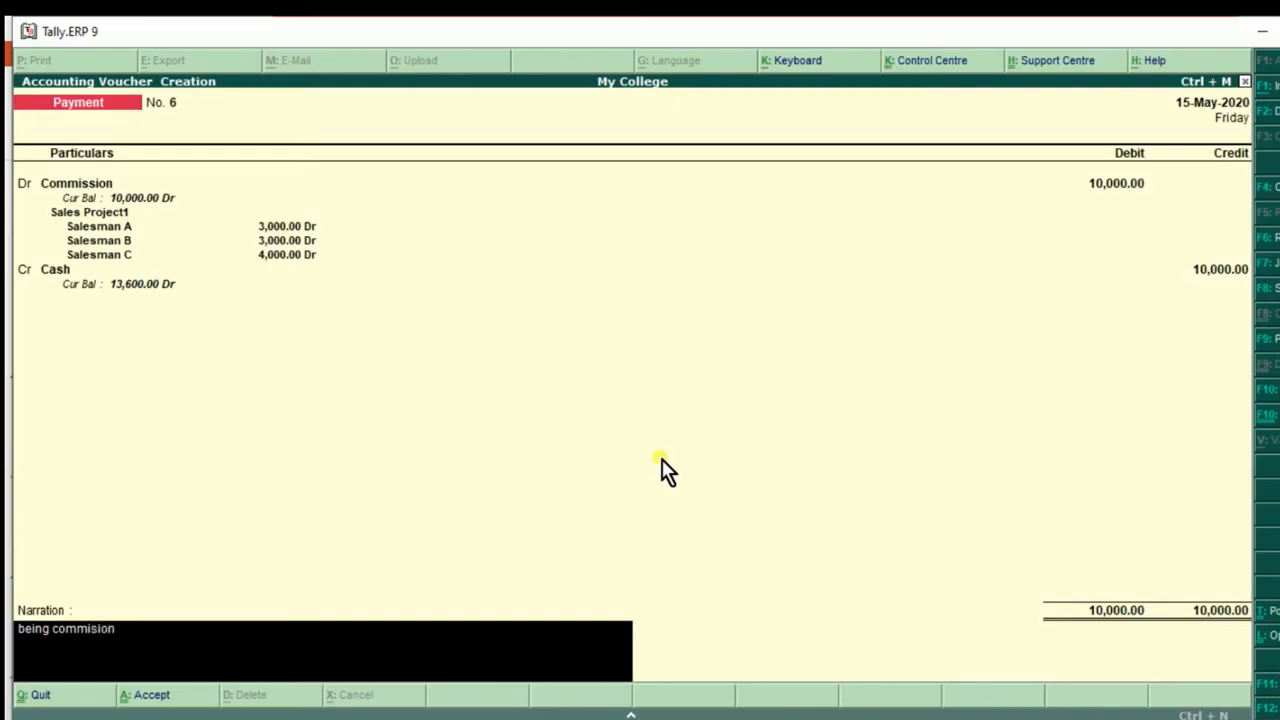
pyautogui.write('paid to salesman')
pyautogui.press('Return')
pyautogui.press('Escape')
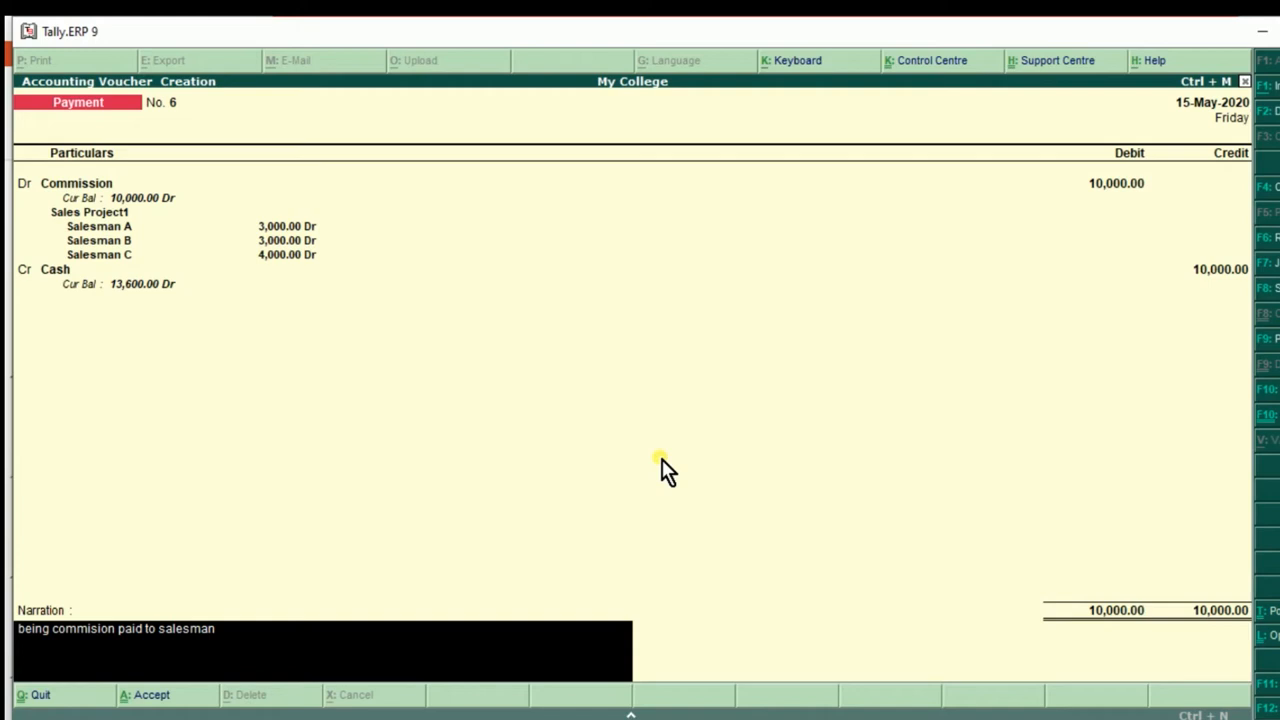
pyautogui.press('Return')
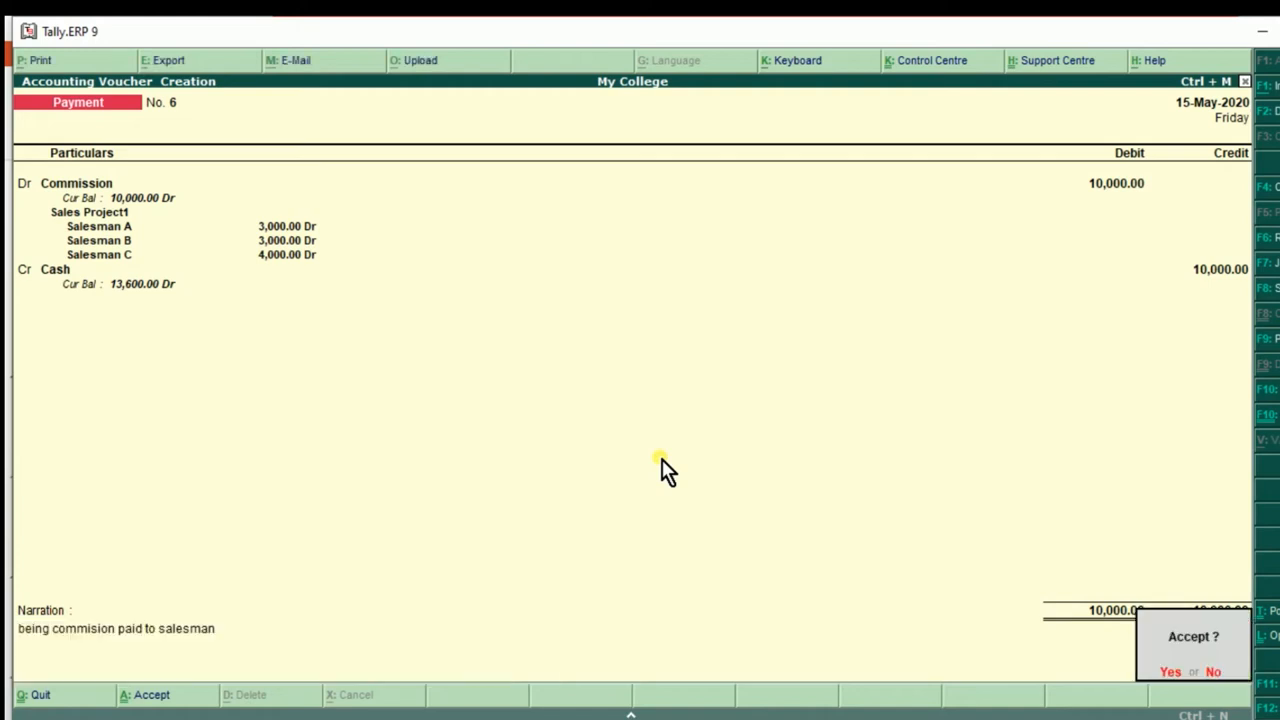
pyautogui.press('y')
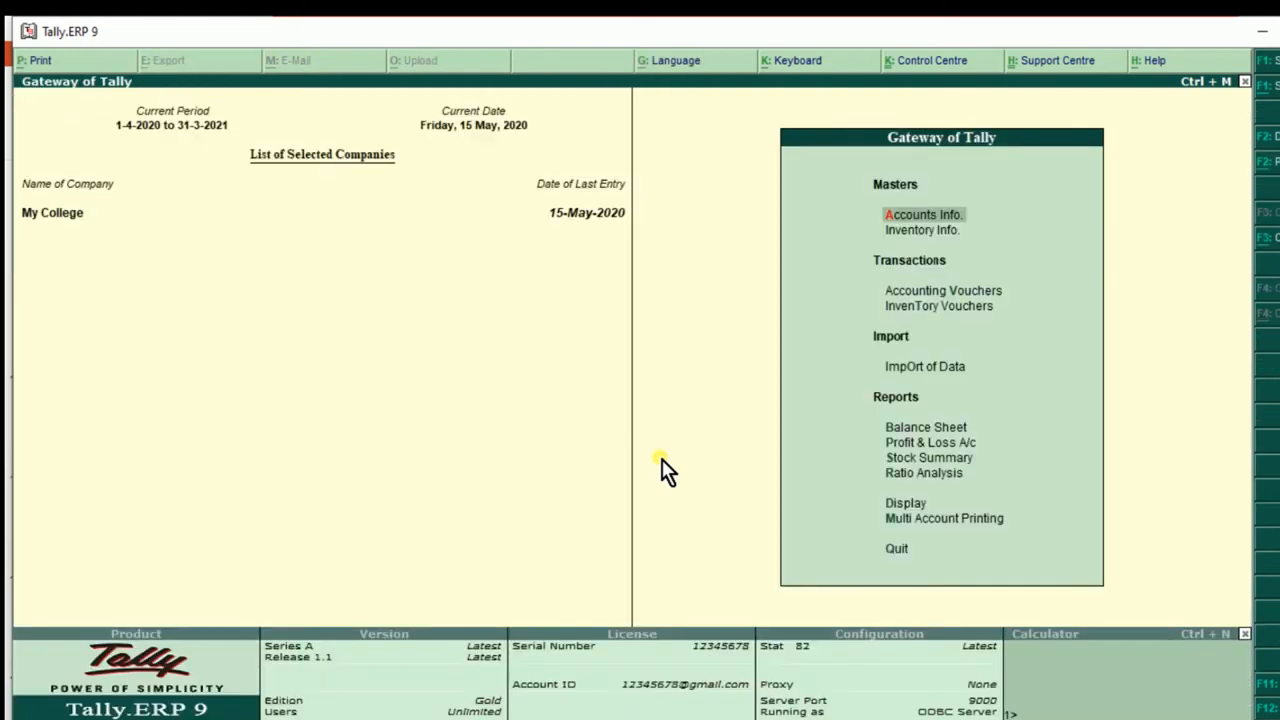
# - Display the cost centre Category Summary from the Statements of Accounts reports
pyautogui.press('Down')
pyautogui.press('Down')
pyautogui.press('Down')
pyautogui.press('Down')
pyautogui.press('Down')
pyautogui.press('Down')
pyautogui.press('Down')
pyautogui.press('Down')
pyautogui.press('Down')
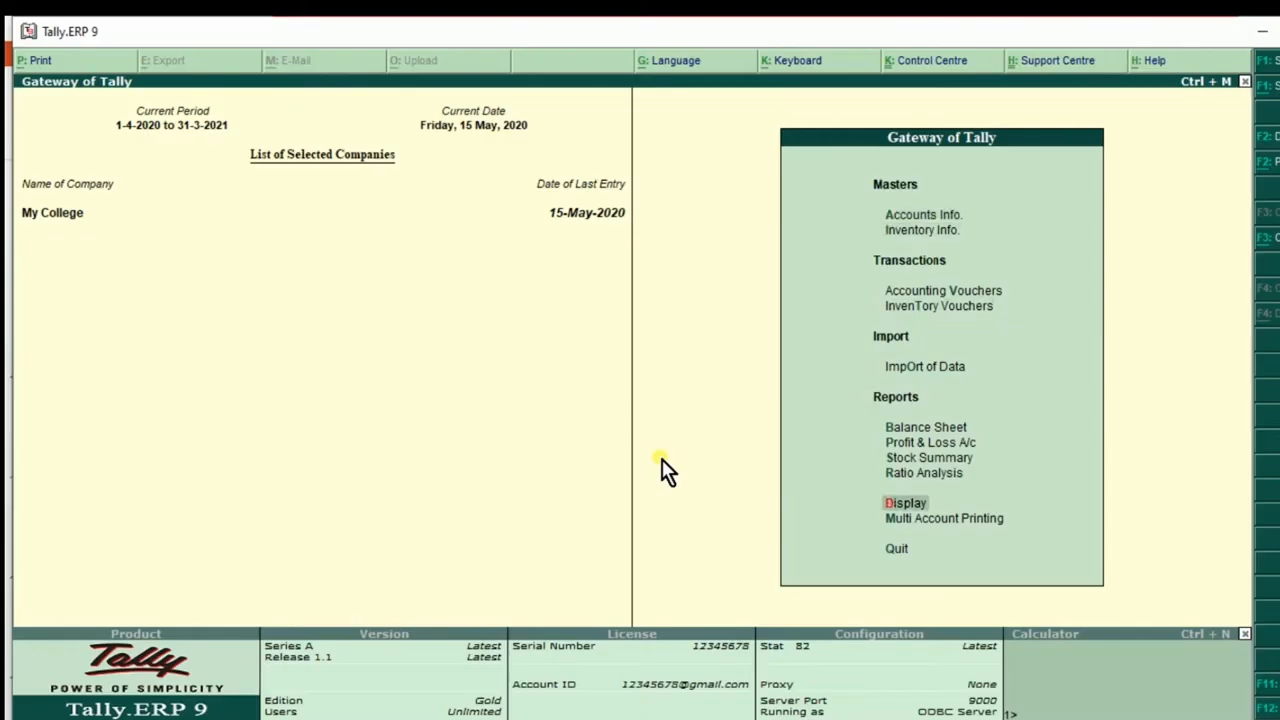
pyautogui.press('Return')
pyautogui.press('Down')
pyautogui.press('Down')
pyautogui.press('Down')
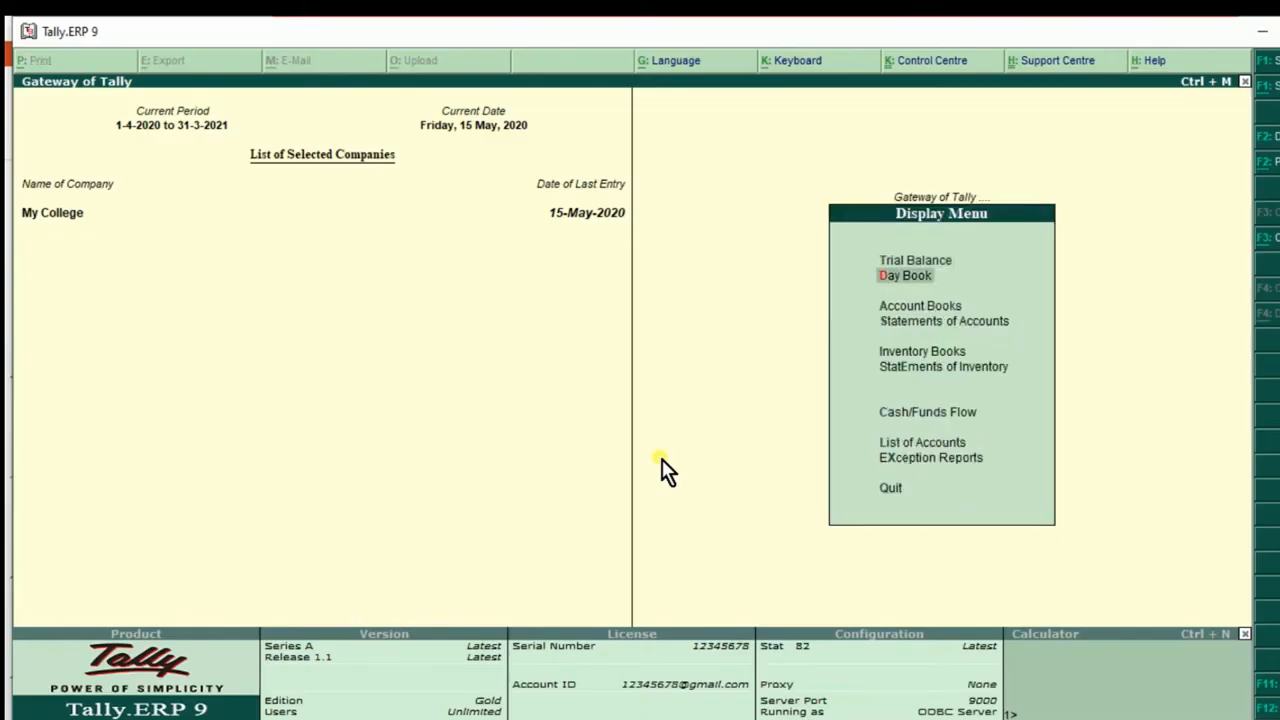
pyautogui.press('Return')
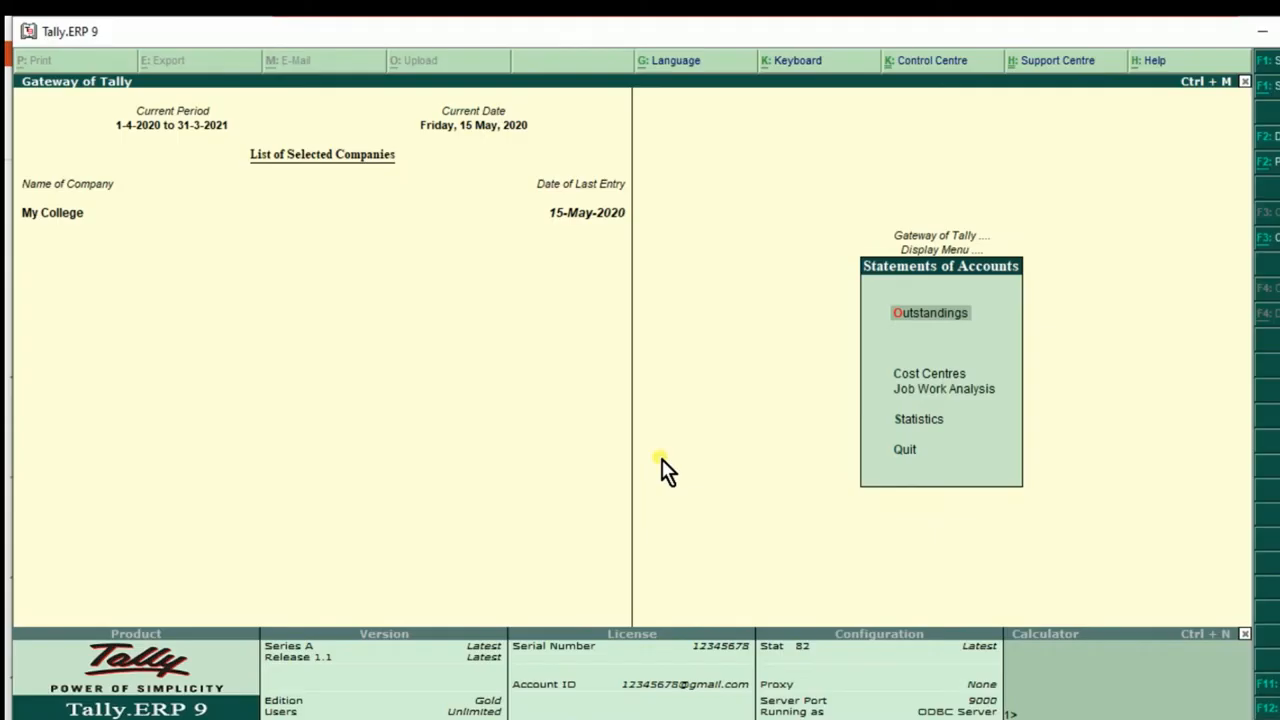
pyautogui.press('Down')
pyautogui.press('Return')
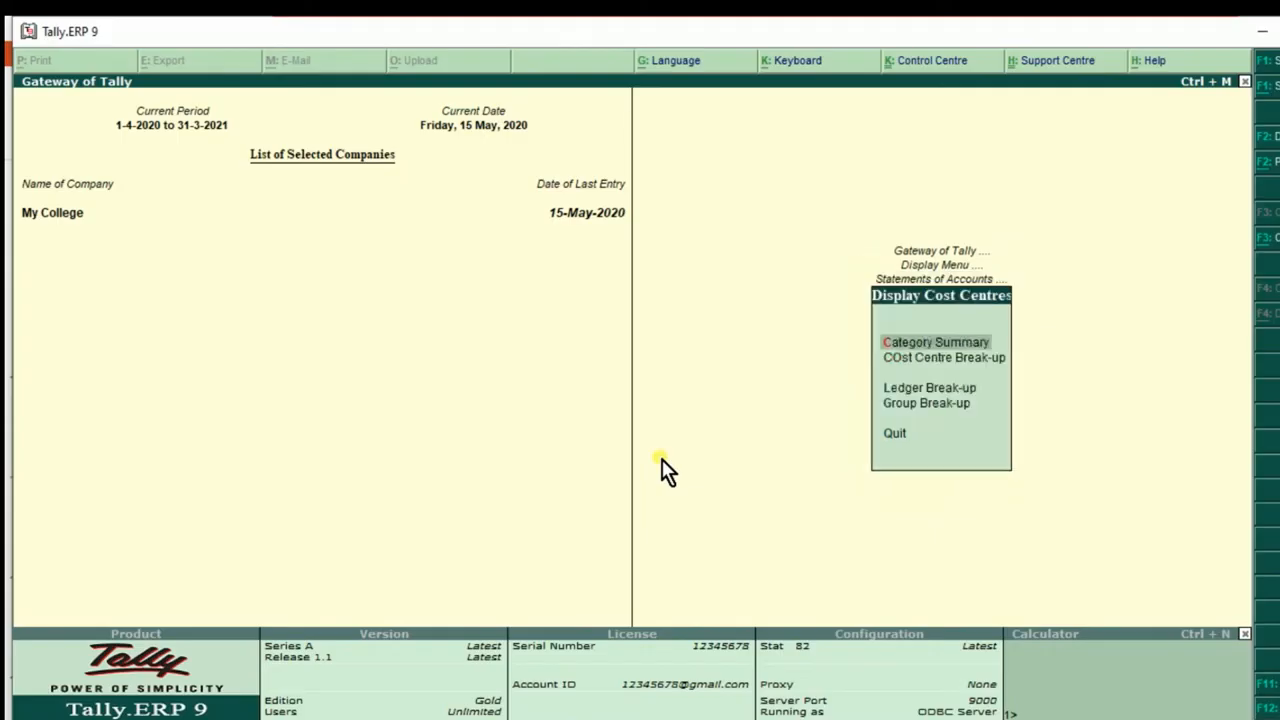
pyautogui.press('Return')
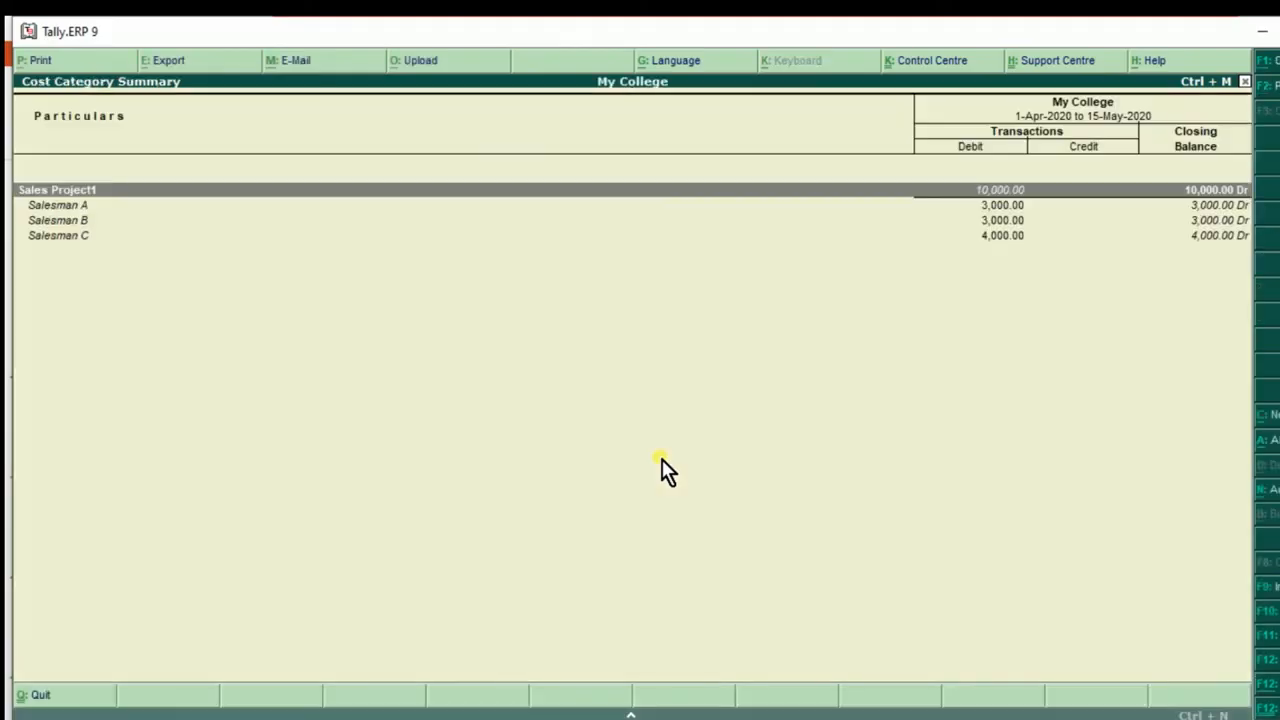
# - Go through the amounts of Sales Project1 and its three salesmen in the summary, and close the report
pyautogui.press('Down')
pyautogui.press('Down')
pyautogui.press('Down')
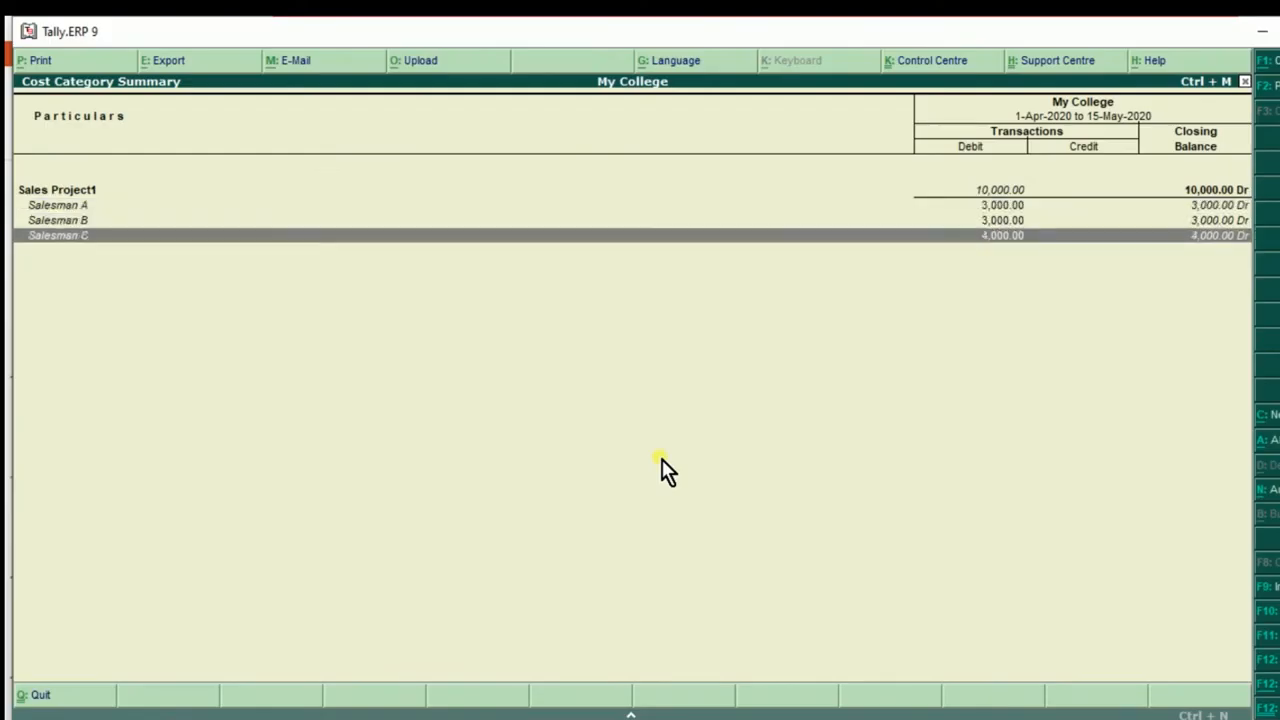
pyautogui.press('Up')
pyautogui.press('Up')
pyautogui.press('Up')
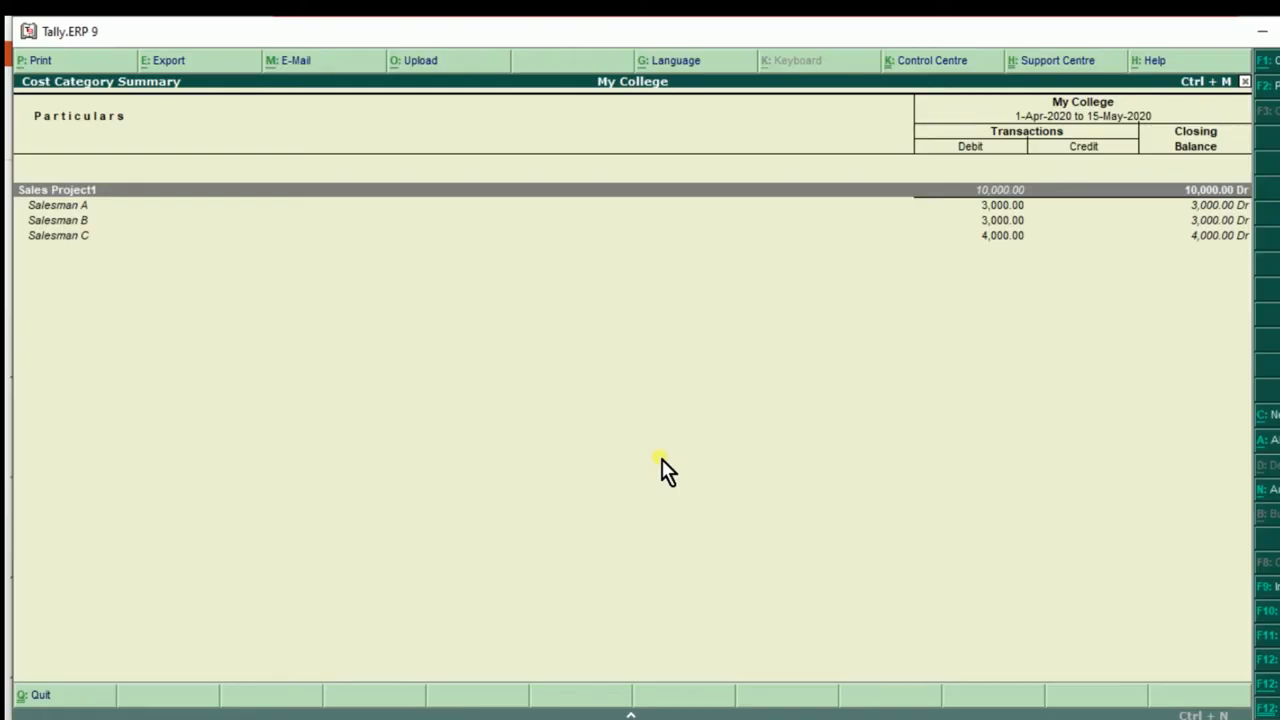
pyautogui.press('Escape')
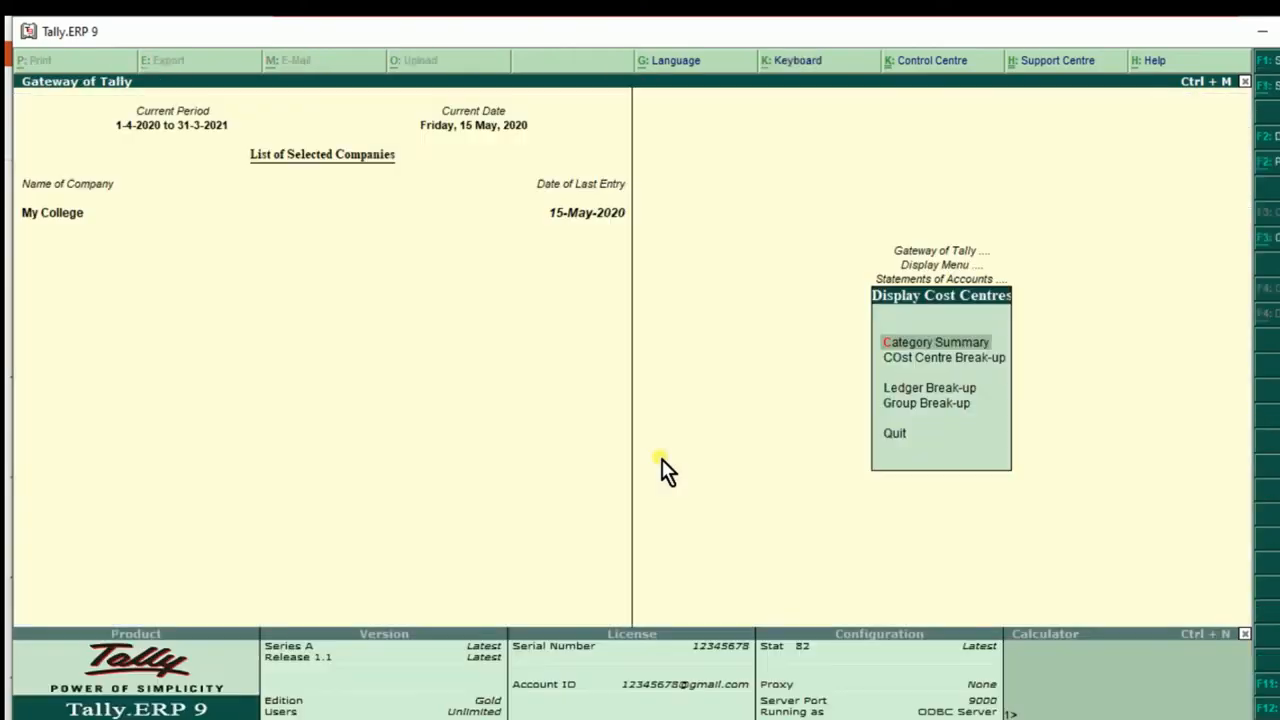
# - Display the cost centre break-up for Salesman A and Salesman B, and leave the report
pyautogui.press('Down')
pyautogui.press('Return')
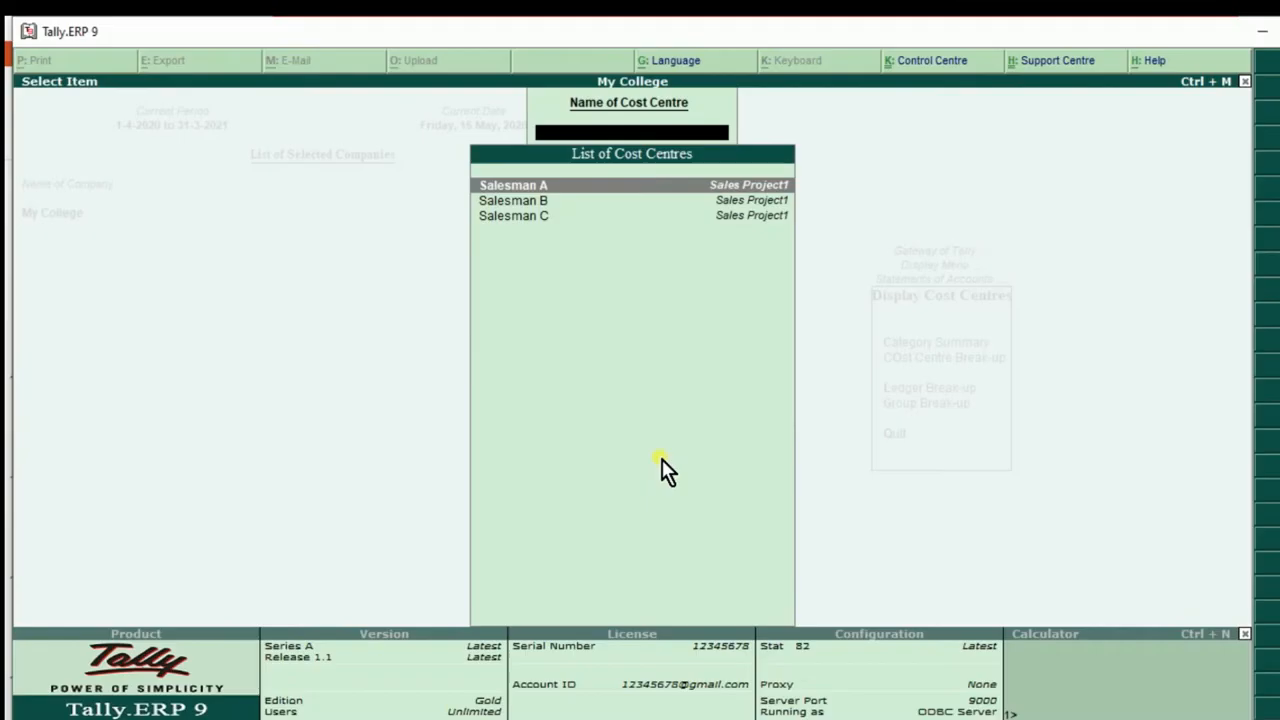
pyautogui.press('Return')
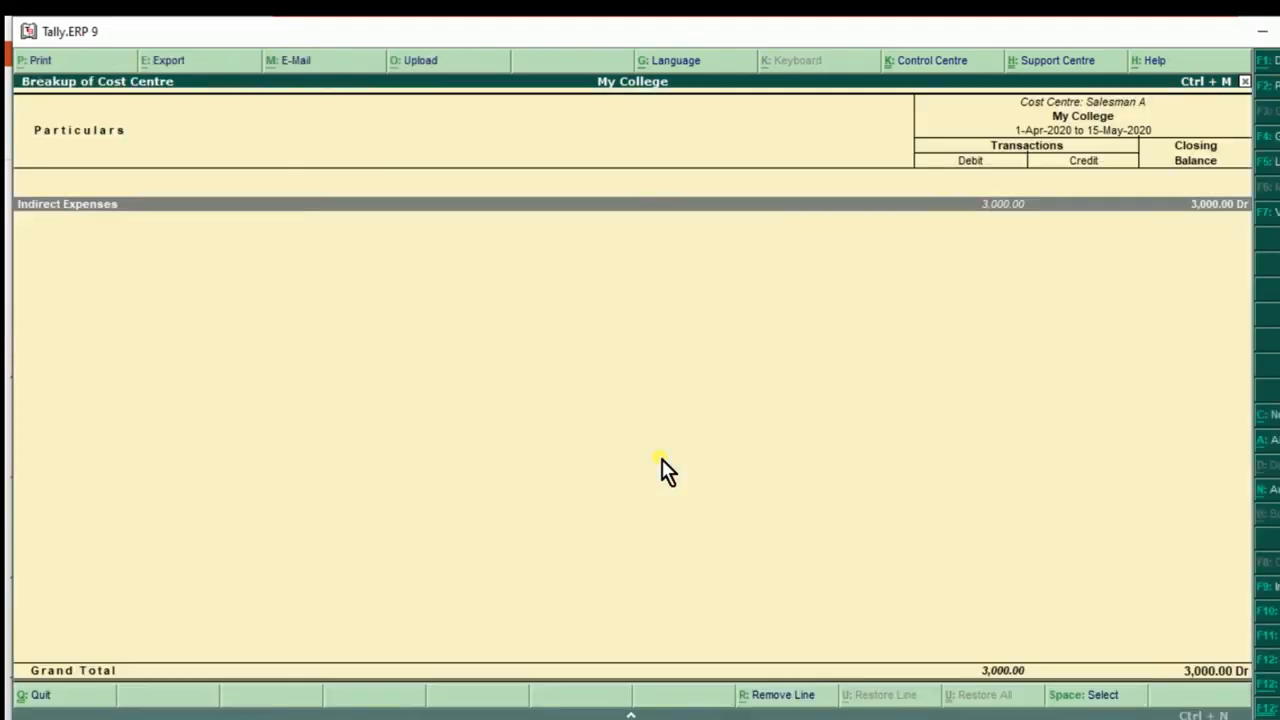
pyautogui.press('F4')
pyautogui.press('Down')
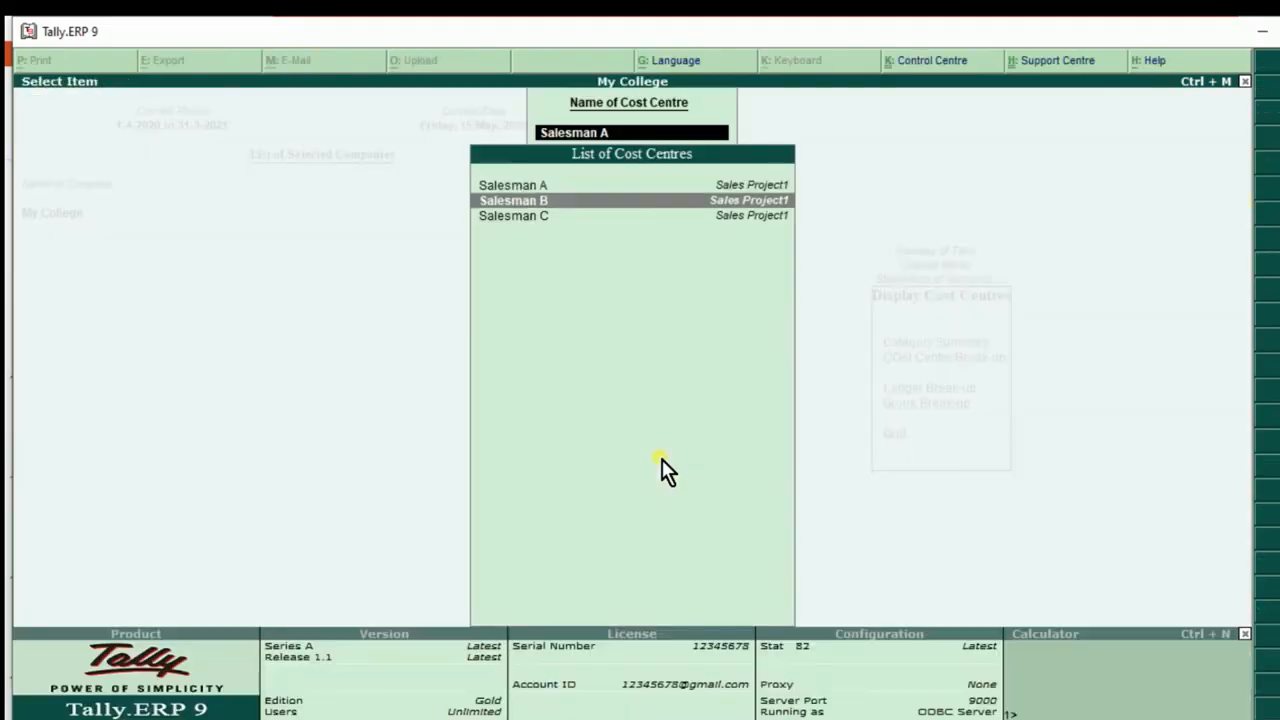
pyautogui.press('Return')
pyautogui.press('Escape')
pyautogui.press('Down')
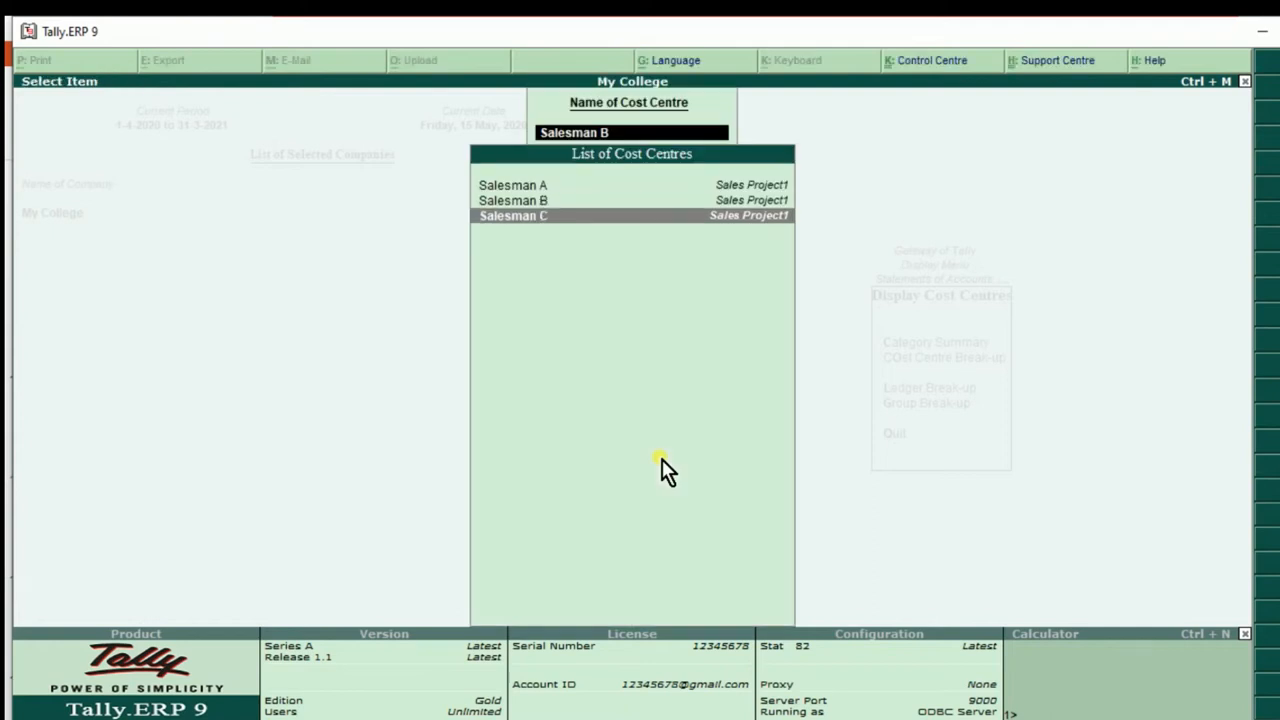
pyautogui.press('Escape')
pyautogui.press('Down')
pyautogui.press('Up')
pyautogui.press('Up')
pyautogui.press('Down')
pyautogui.press('Up')
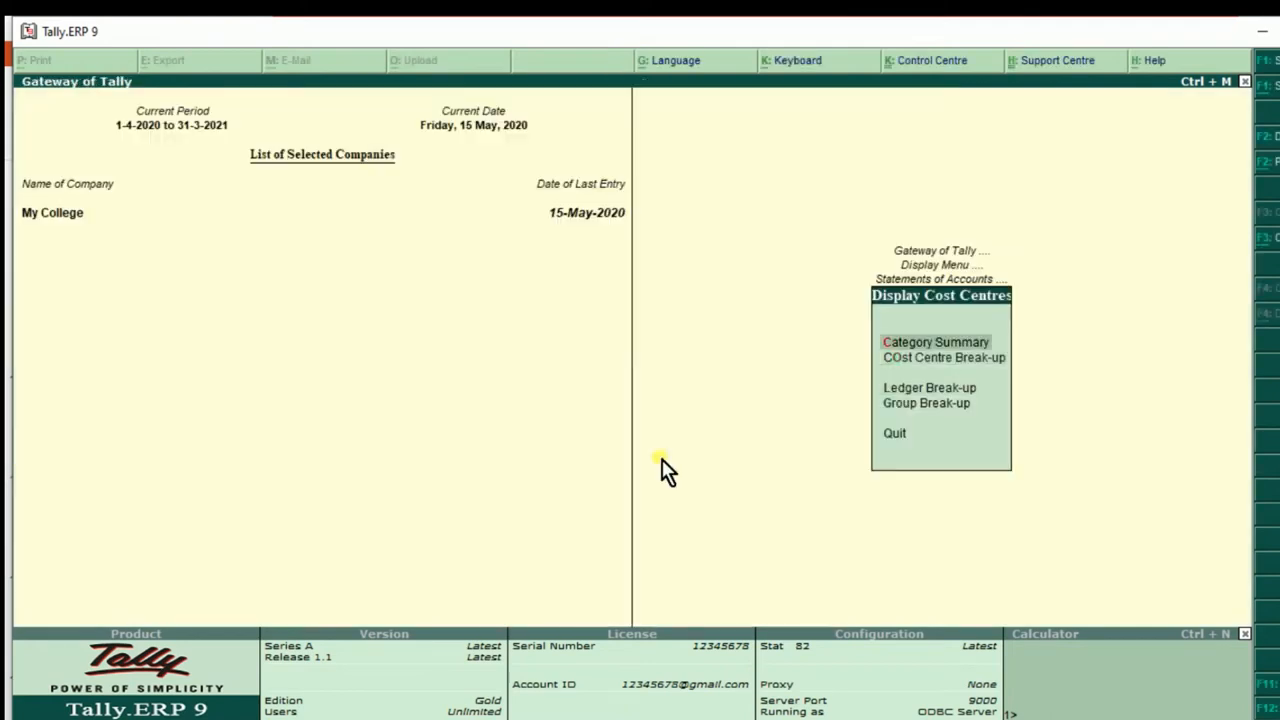